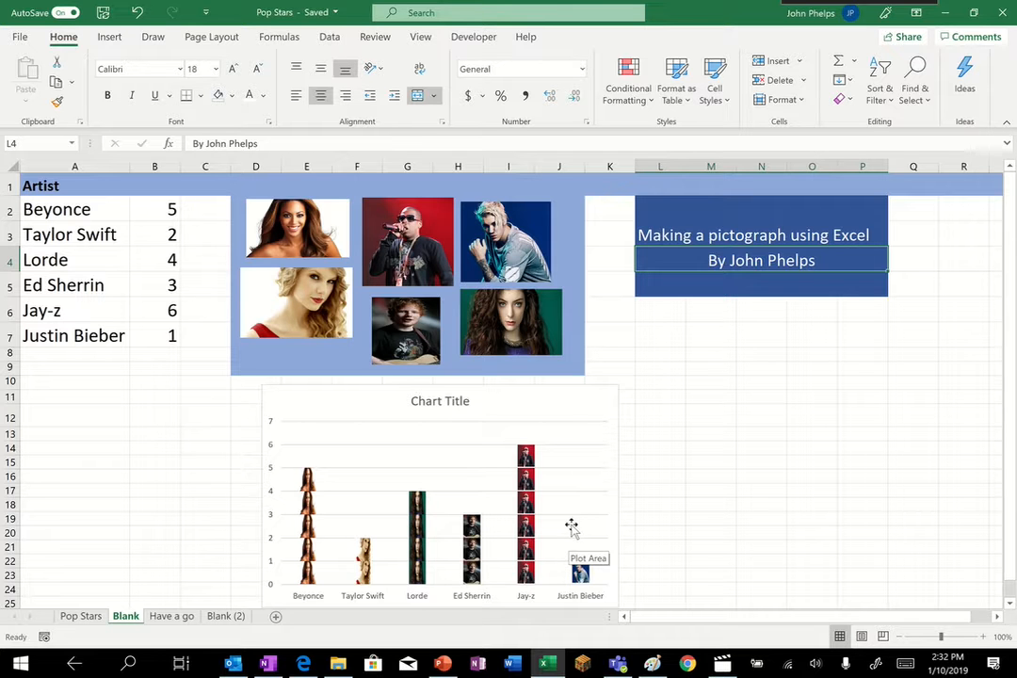
Step: On the Blank (2) sheet, insert a 2-D clustered column chart from the artist data in A2:B7
{"action": "left_click", "coordinate": [224, 616]}
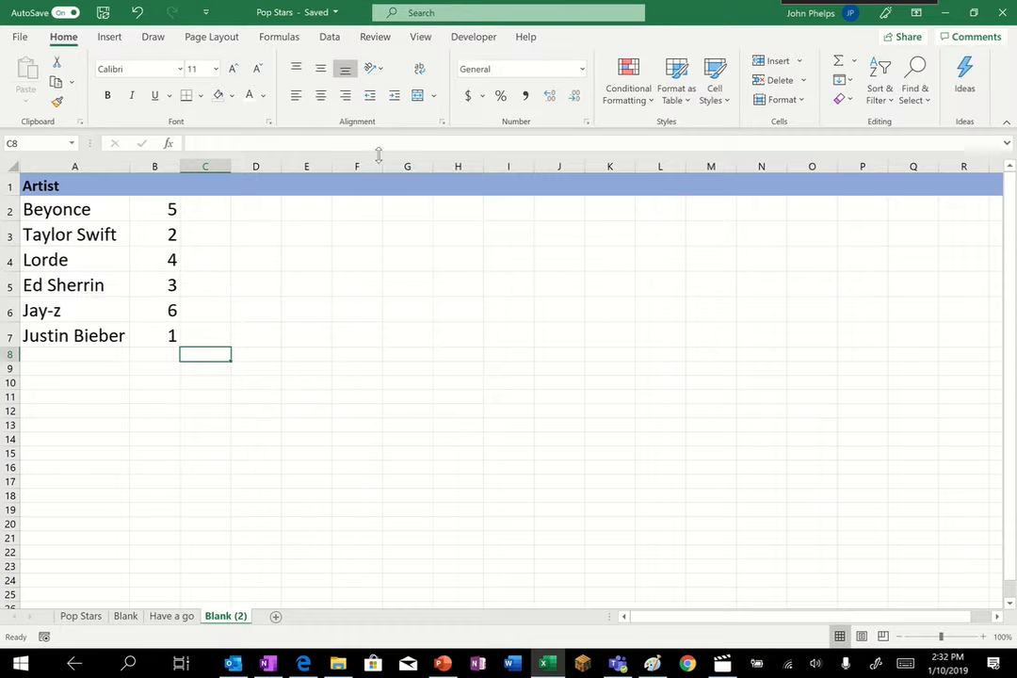
{"action": "left_click_drag", "start_coordinate": [28, 208], "coordinate": [167, 336]}
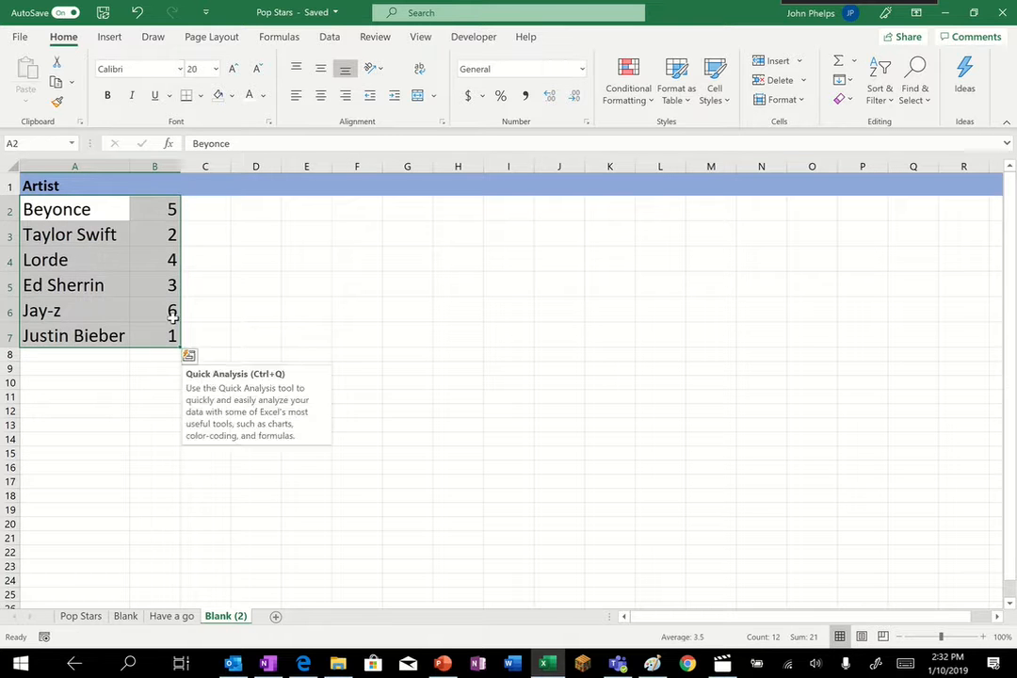
{"action": "left_click", "coordinate": [109, 38]}
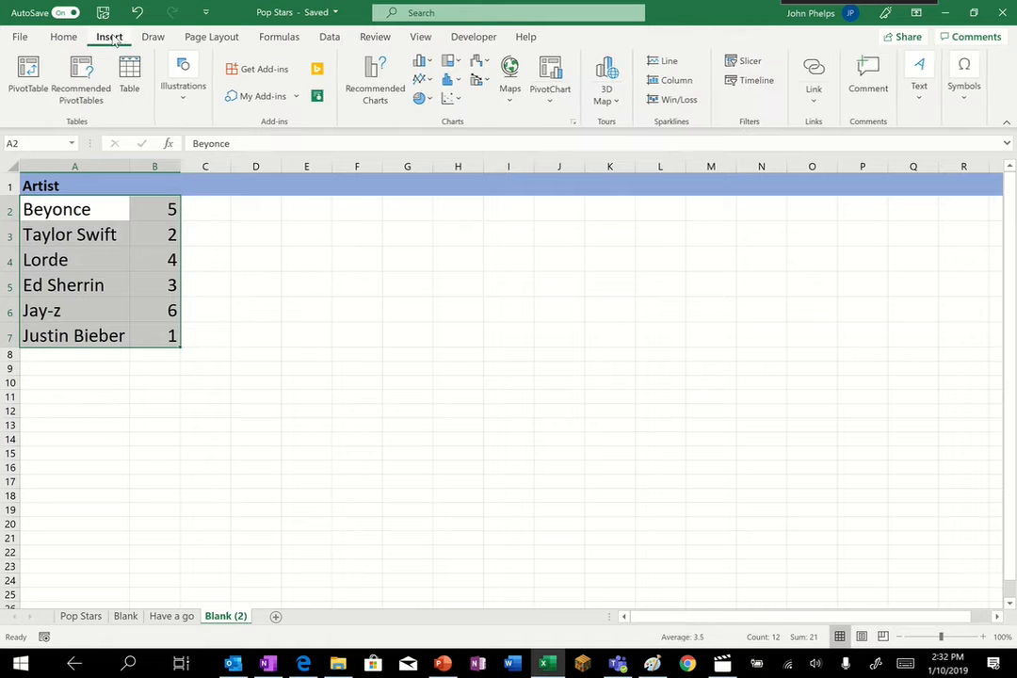
{"action": "left_click", "coordinate": [424, 60]}
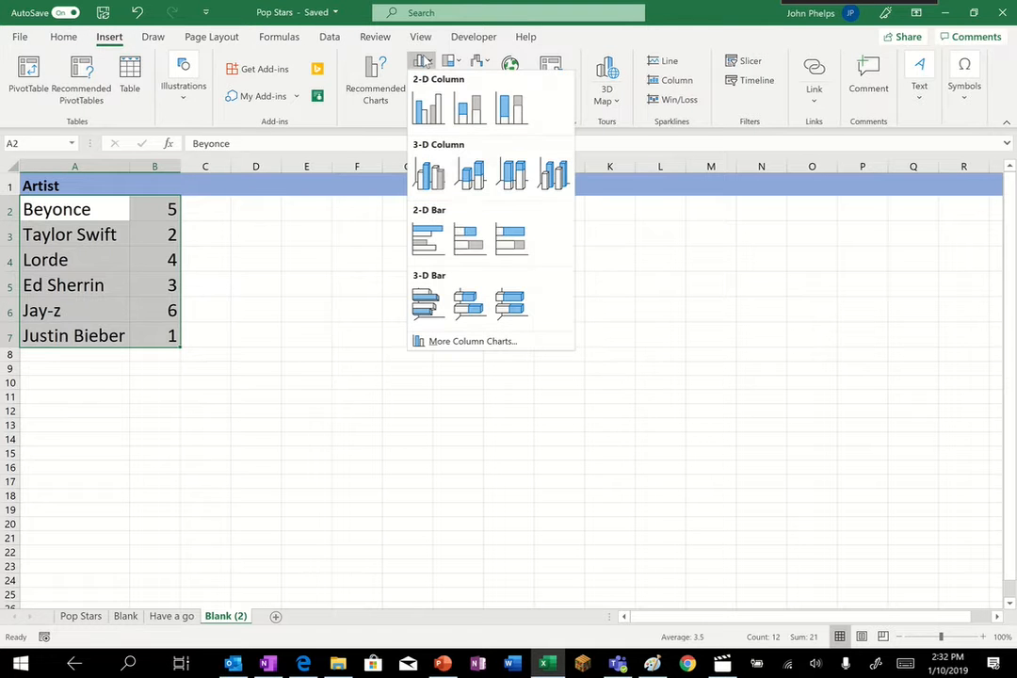
{"action": "left_click", "coordinate": [428, 108]}
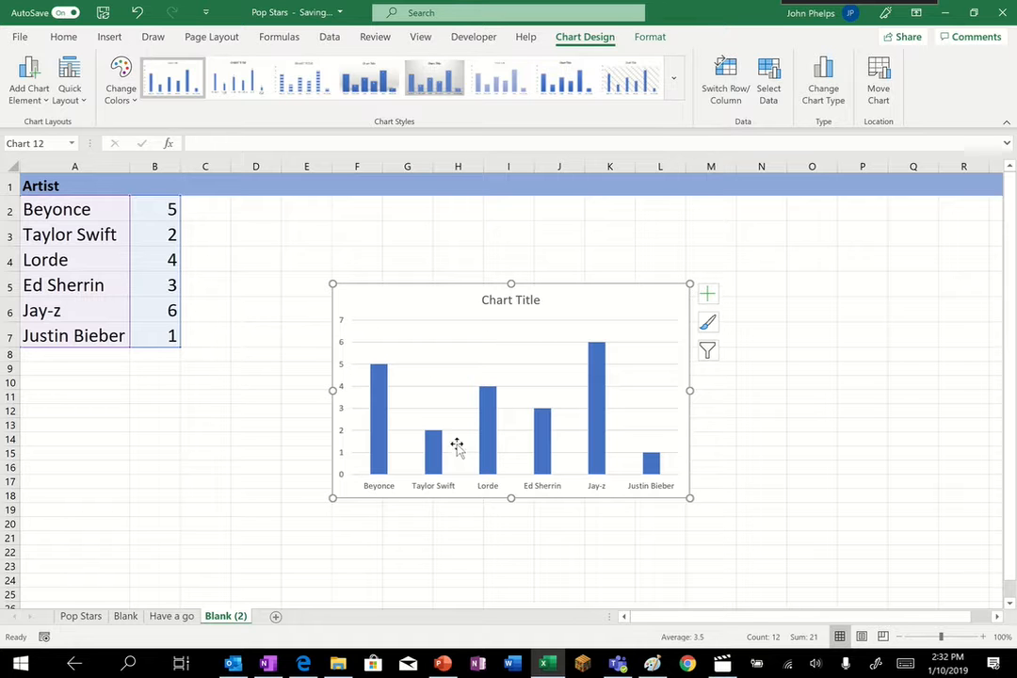
Step: Fill only the Beyonce column of the chart with the Beyonce picture file from the Pop Stars folder
{"action": "left_click", "coordinate": [380, 452]}
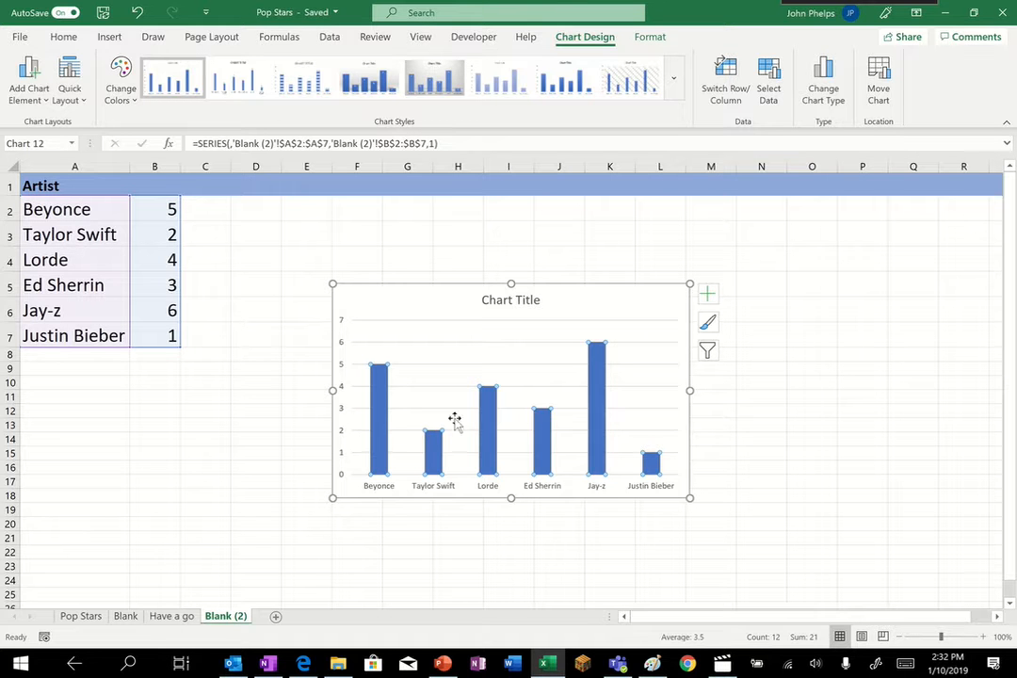
{"action": "left_click", "coordinate": [383, 425]}
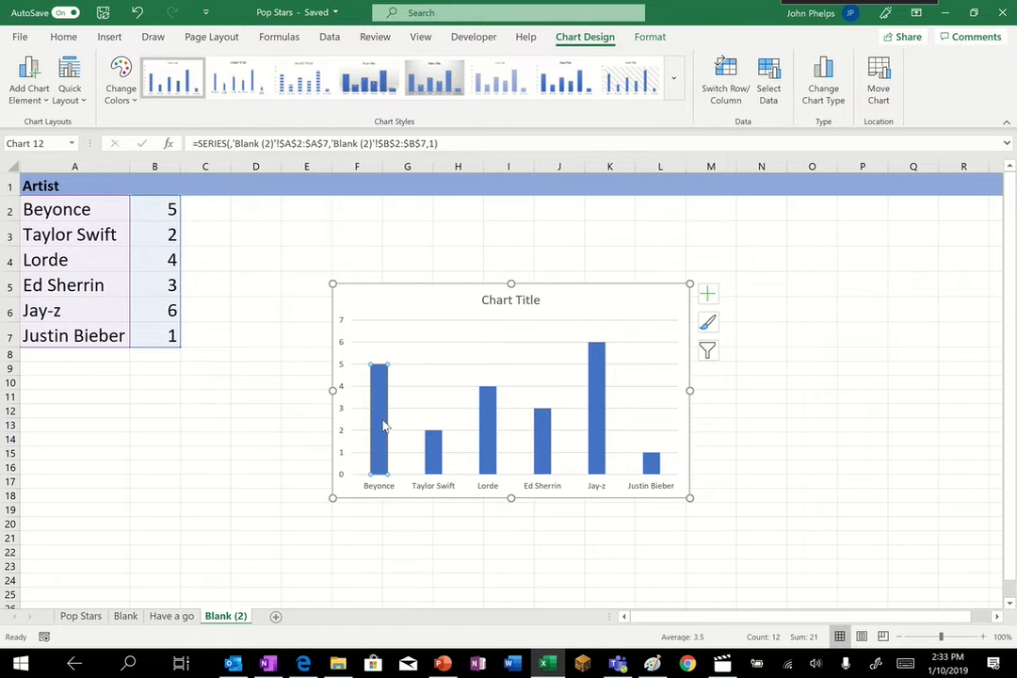
{"action": "right_click", "coordinate": [383, 426]}
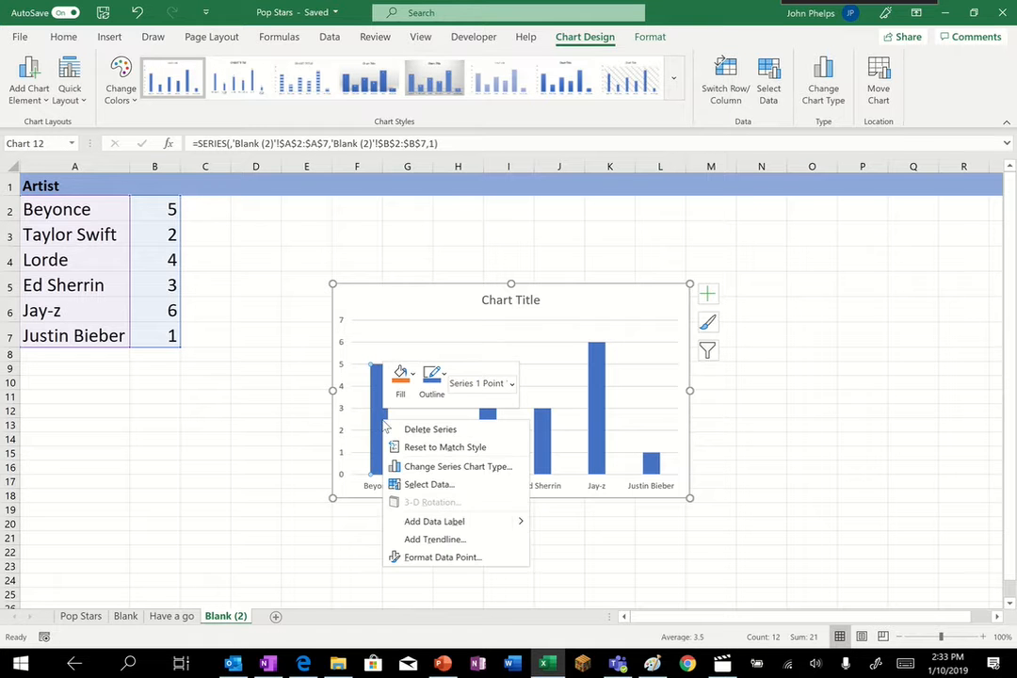
{"action": "left_click", "coordinate": [412, 375]}
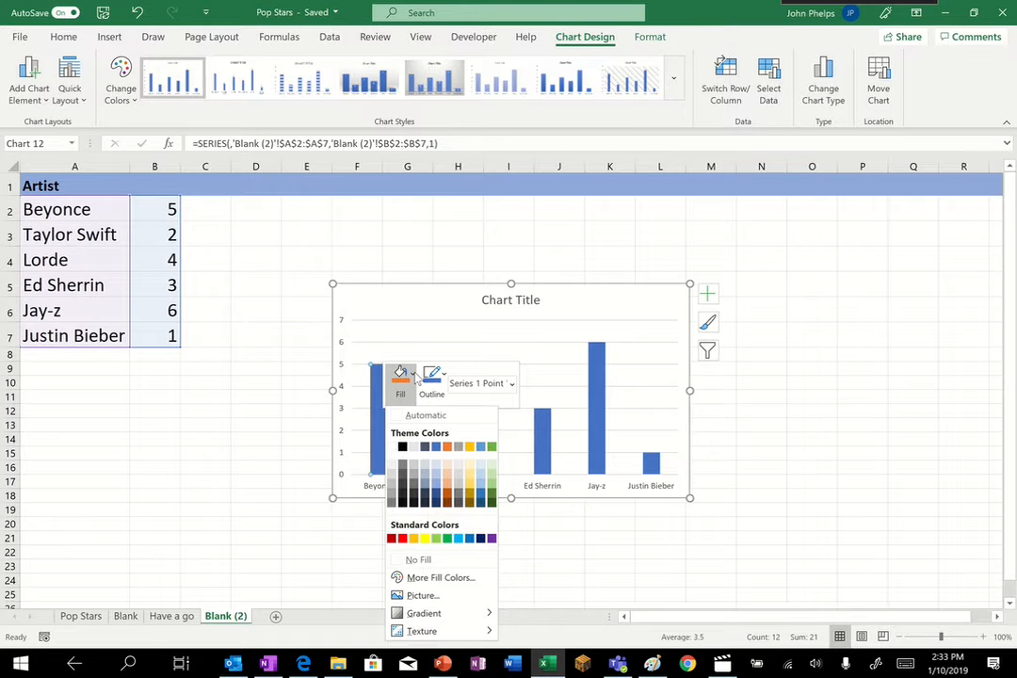
{"action": "left_click", "coordinate": [423, 596]}
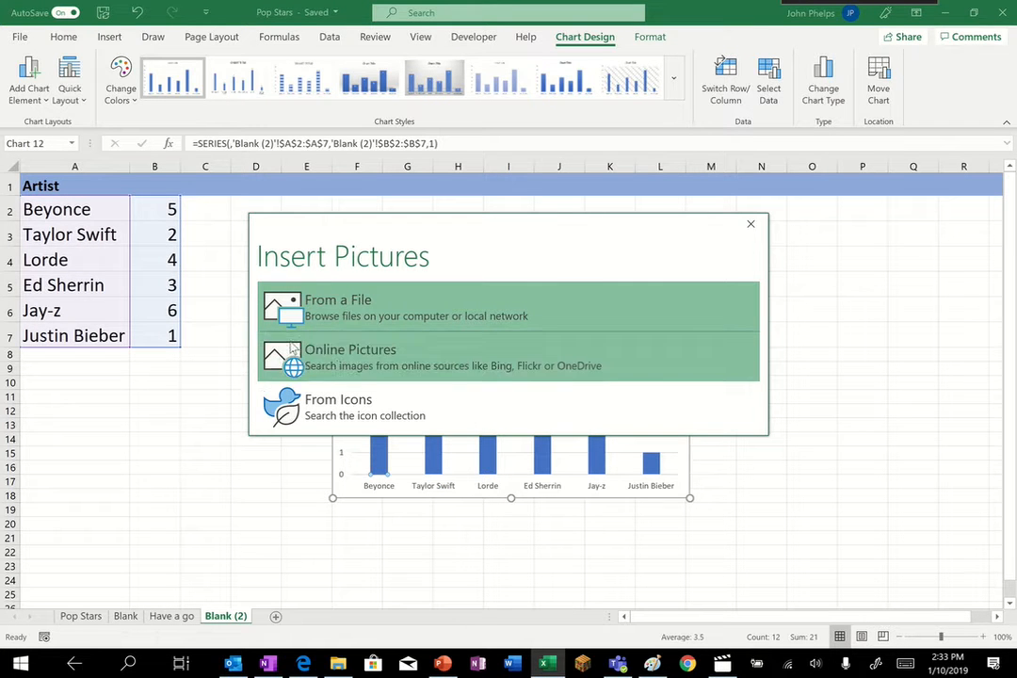
{"action": "left_click", "coordinate": [319, 306]}
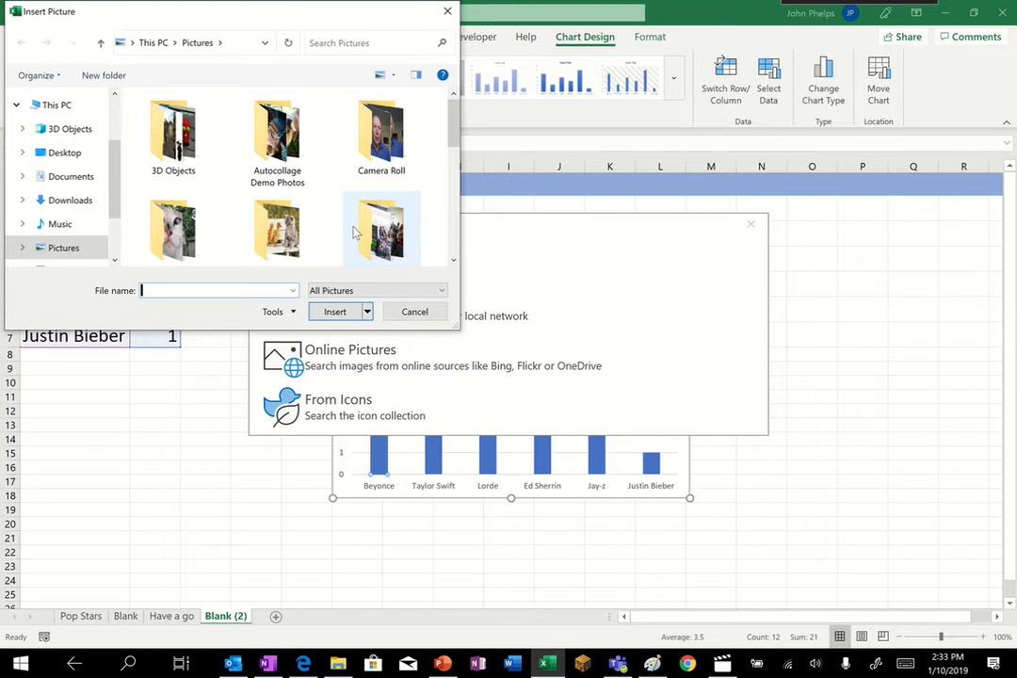
{"action": "scroll", "coordinate": [355, 233], "scroll_direction": "down", "scroll_amount": 10}
{"action": "scroll", "coordinate": [348, 240], "scroll_direction": "up", "scroll_amount": 2}
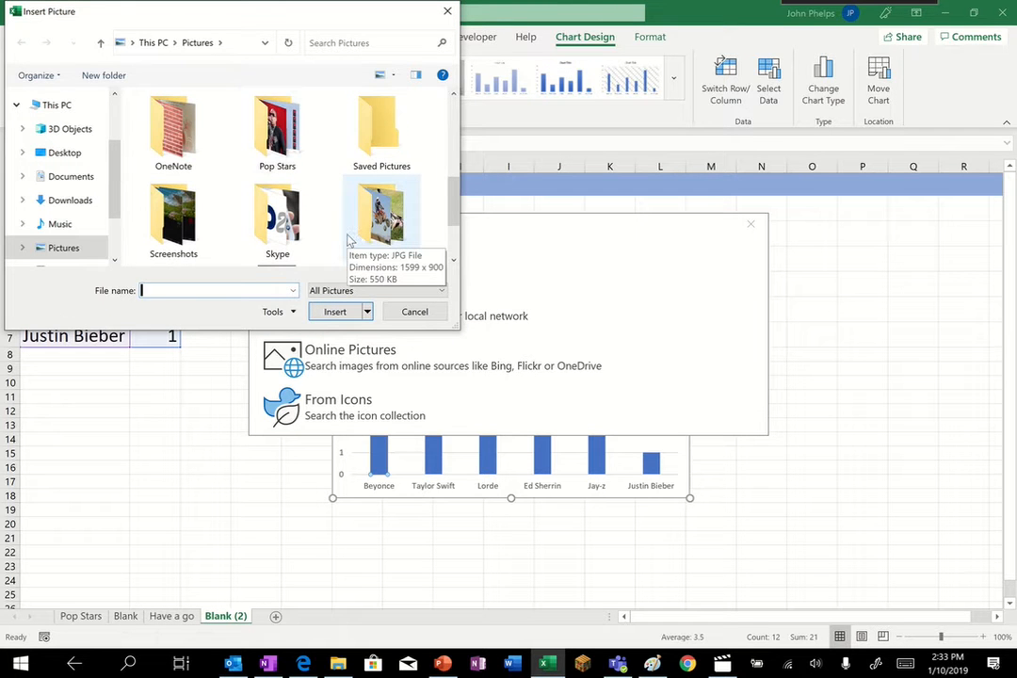
{"action": "double_click", "coordinate": [276, 137]}
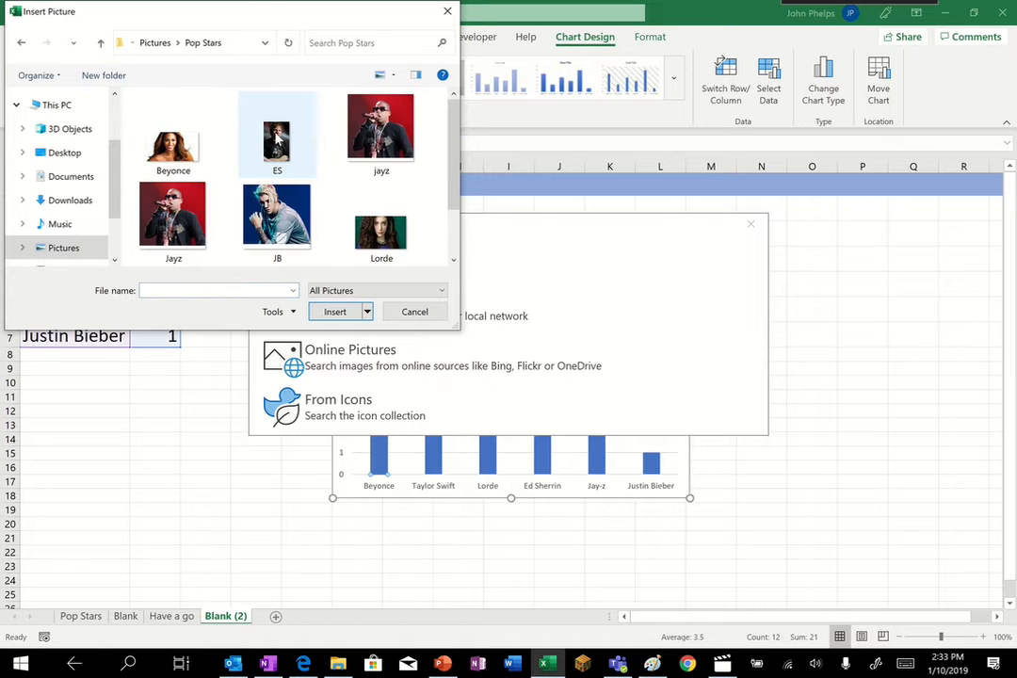
{"action": "left_click", "coordinate": [191, 157]}
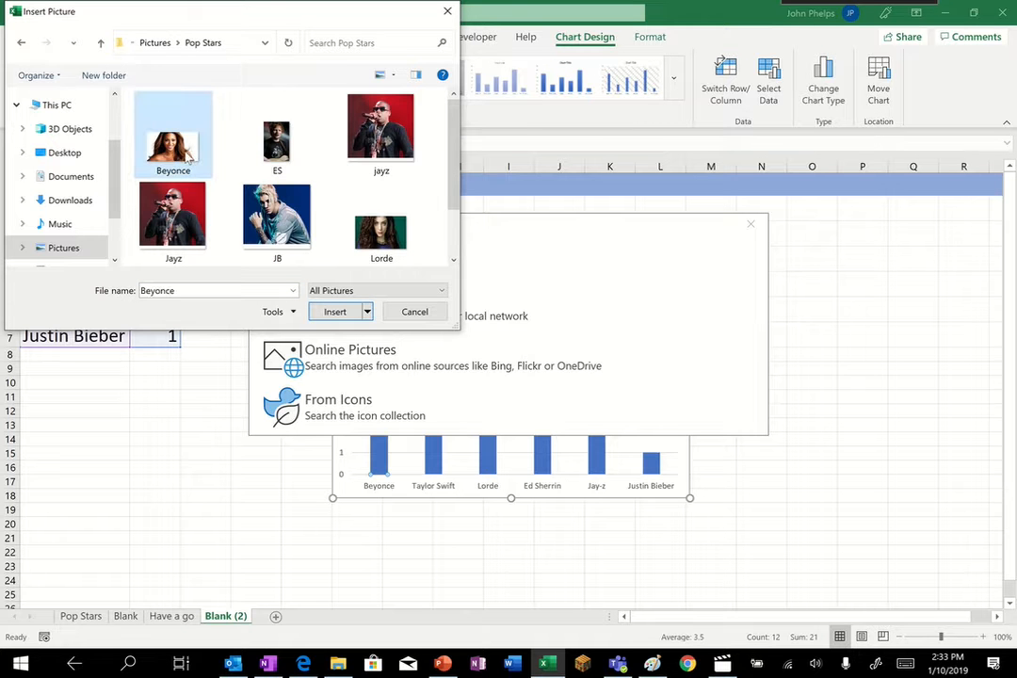
{"action": "left_click", "coordinate": [338, 313]}
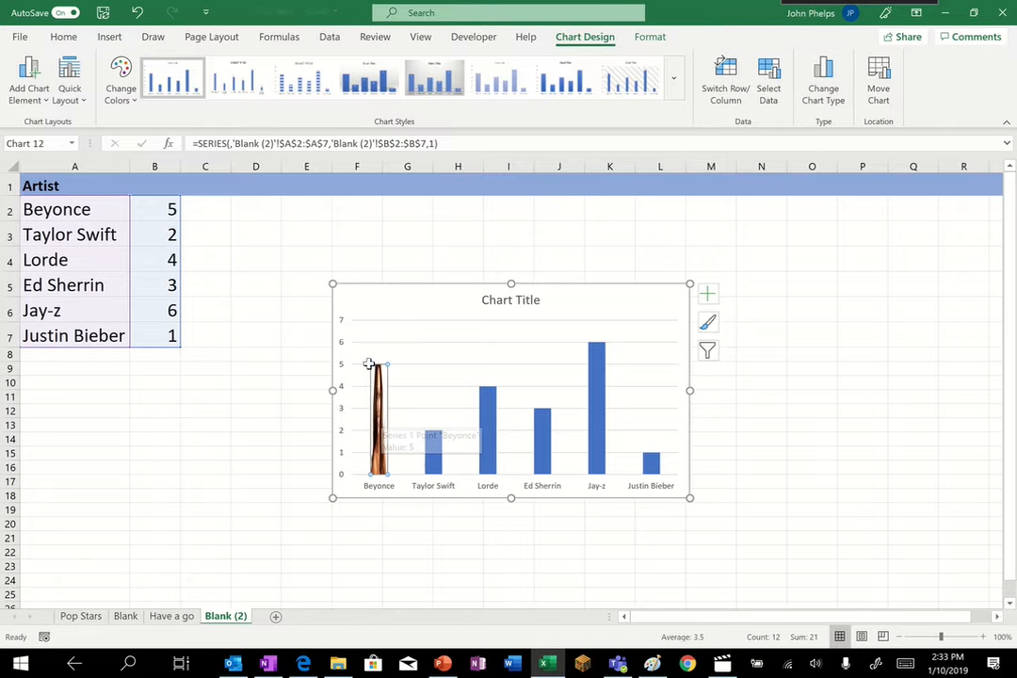
Step: Set the Beyonce column's picture fill to Stack and Scale with
{"action": "mouse_move", "coordinate": [380, 379]}
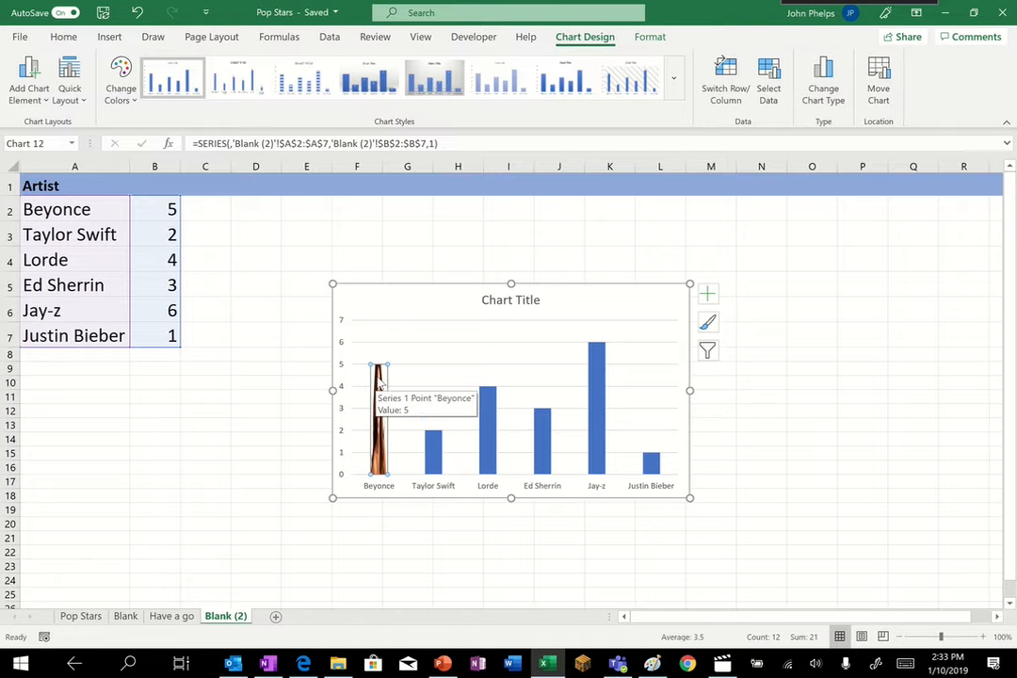
{"action": "double_click", "coordinate": [381, 445]}
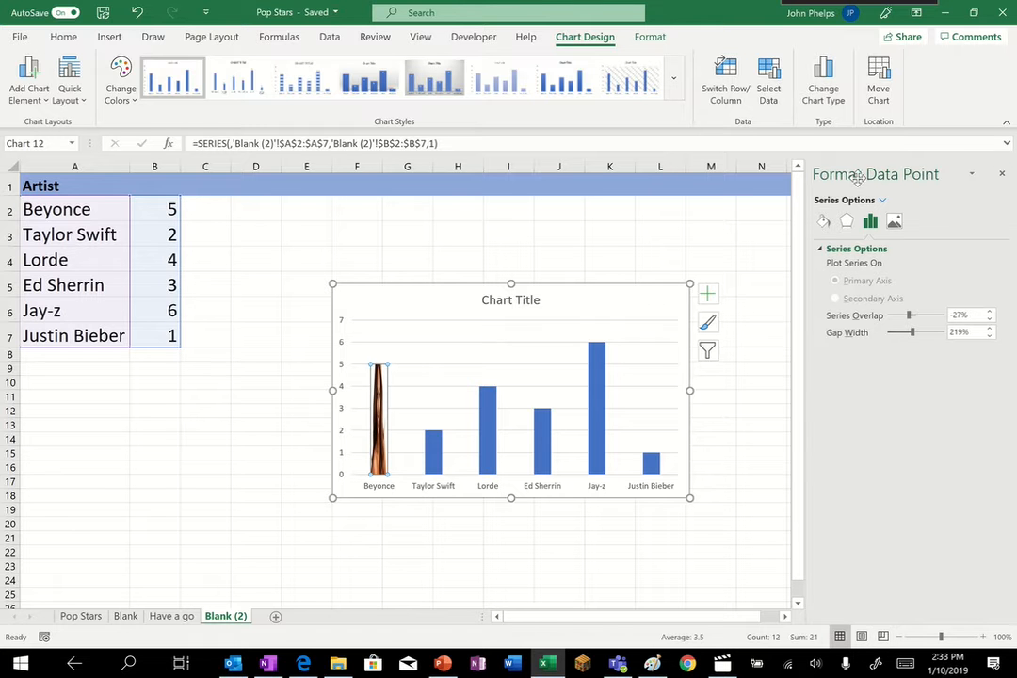
{"action": "left_click", "coordinate": [823, 224]}
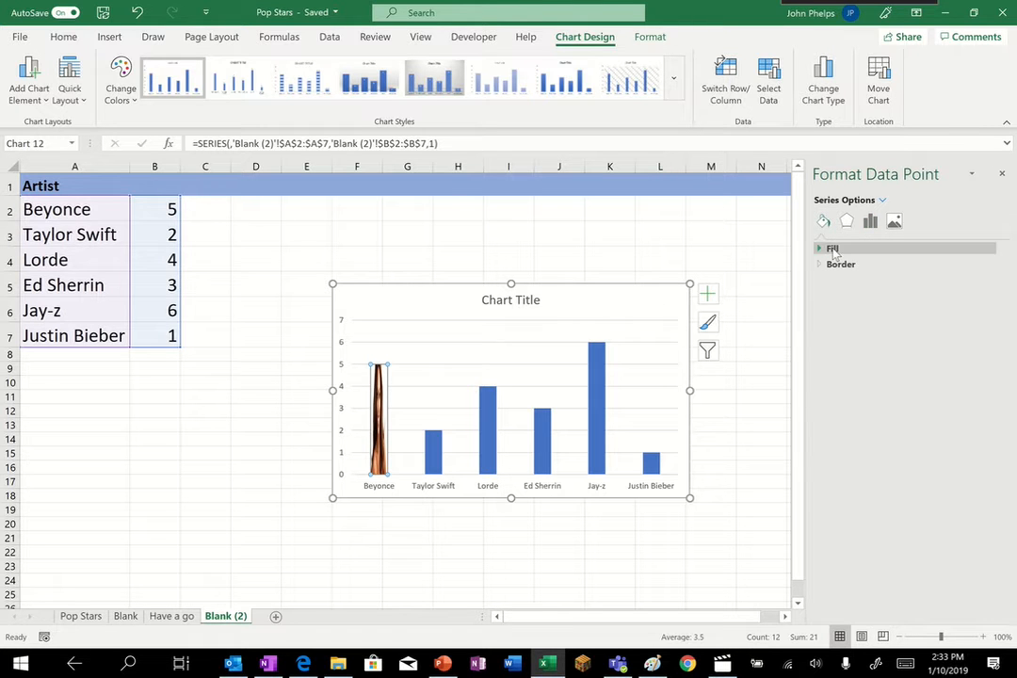
{"action": "left_click", "coordinate": [832, 247]}
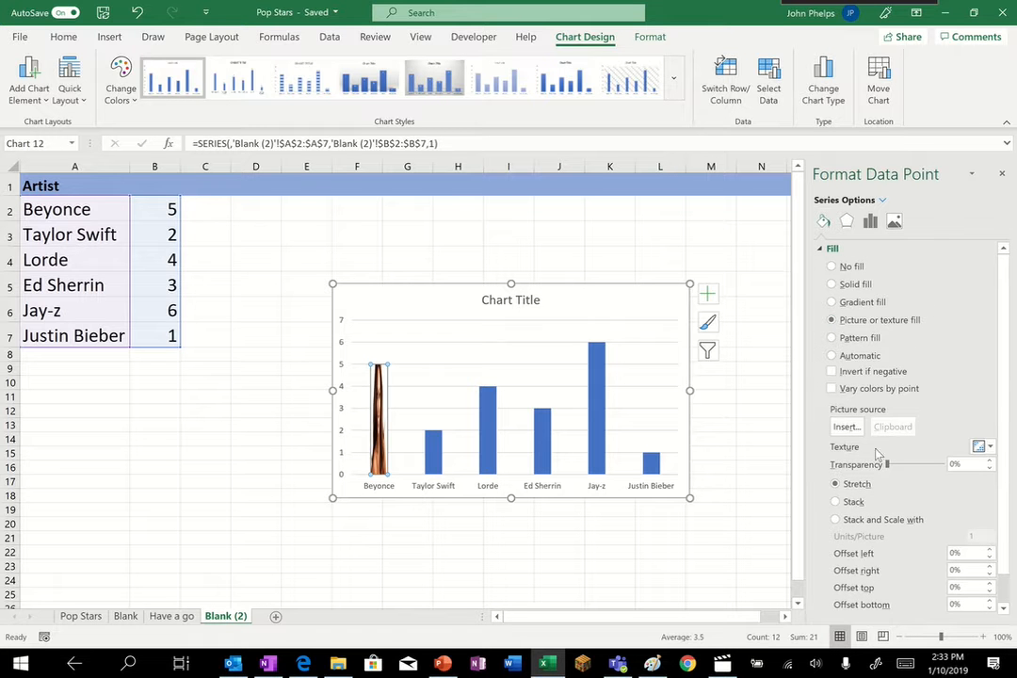
{"action": "left_click", "coordinate": [836, 521]}
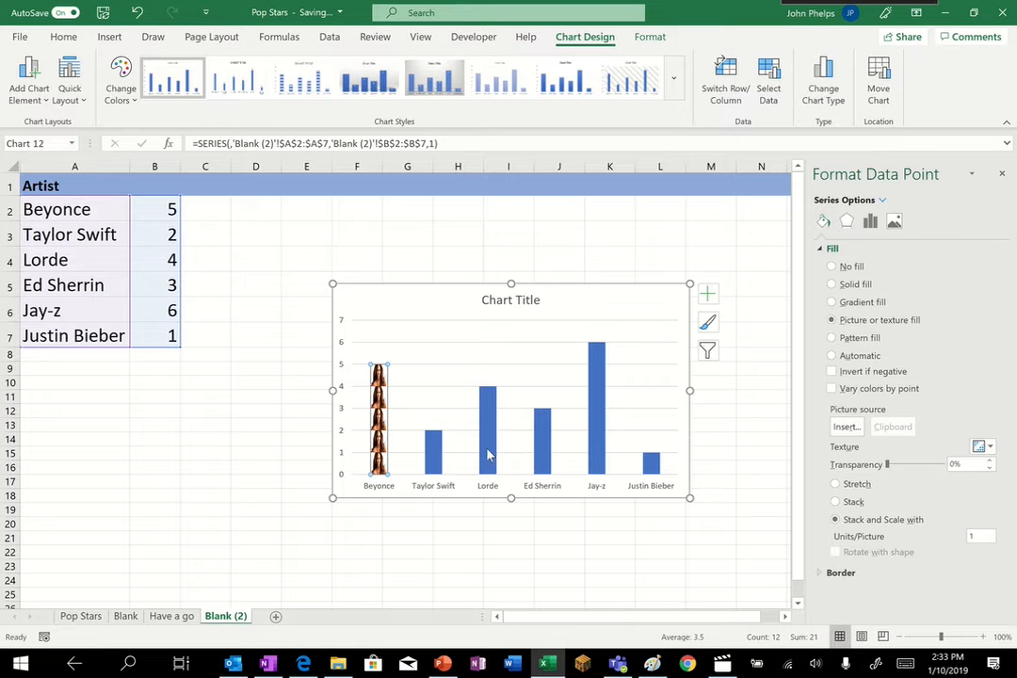
Step: Fill the Taylor Swift column with the TS picture file and set it to Stack and Scale with
{"action": "left_click", "coordinate": [433, 459]}
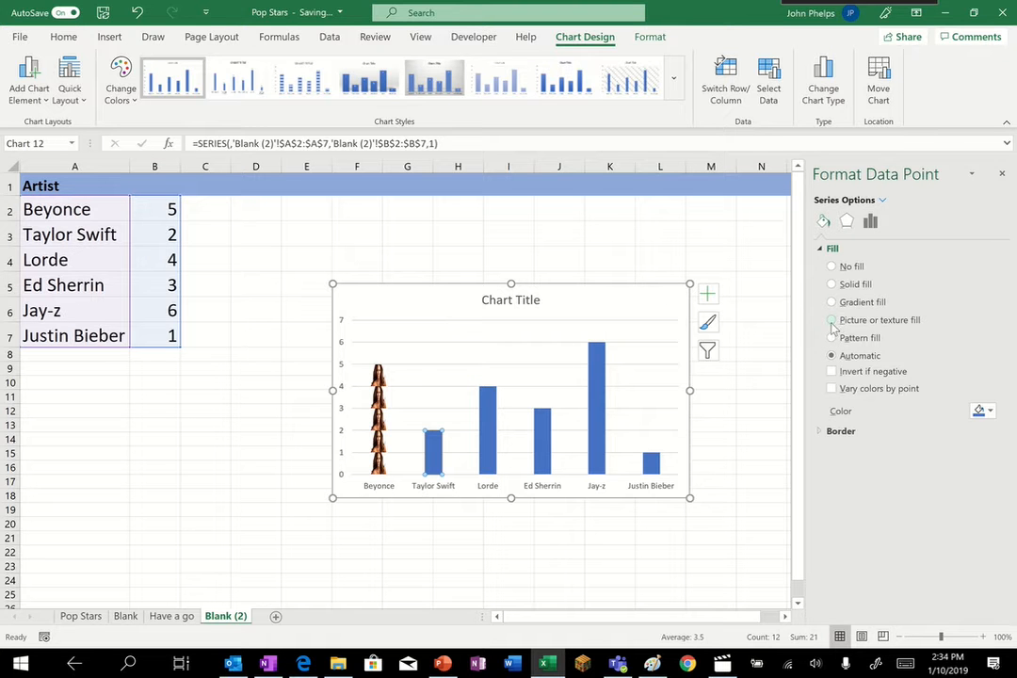
{"action": "left_click", "coordinate": [831, 321]}
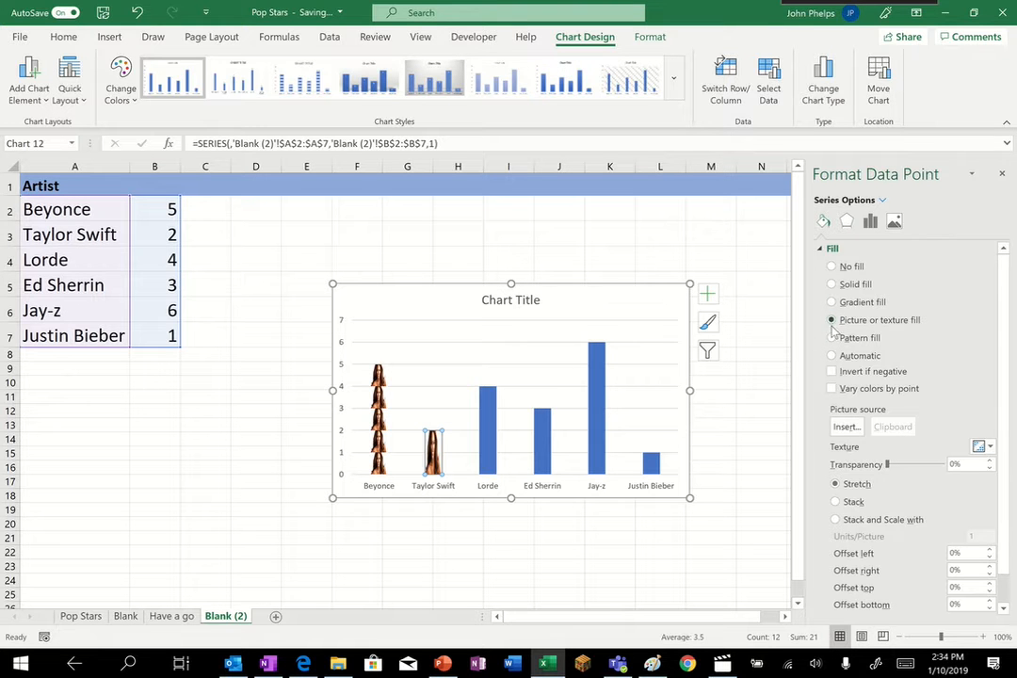
{"action": "left_click", "coordinate": [846, 428]}
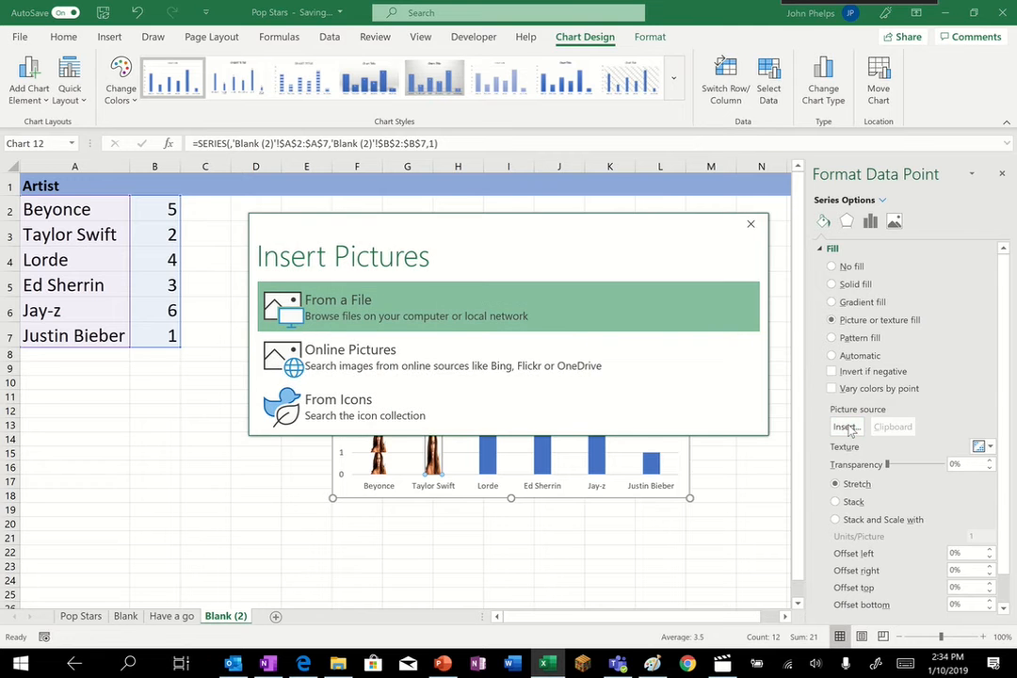
{"action": "left_click", "coordinate": [447, 310]}
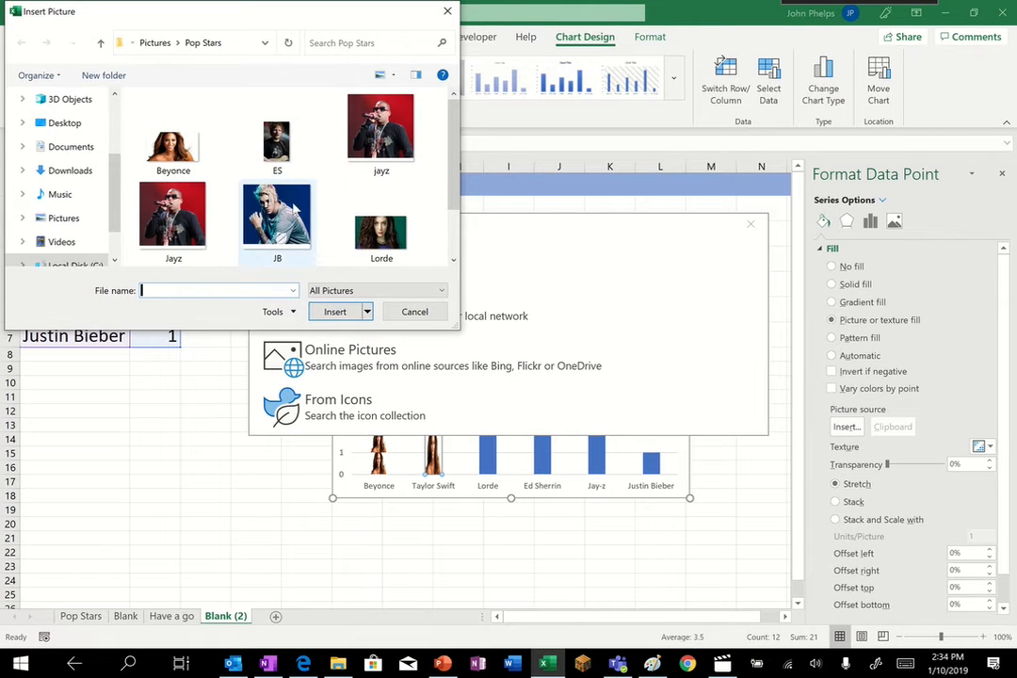
{"action": "scroll", "coordinate": [382, 165], "scroll_direction": "down", "scroll_amount": 3}
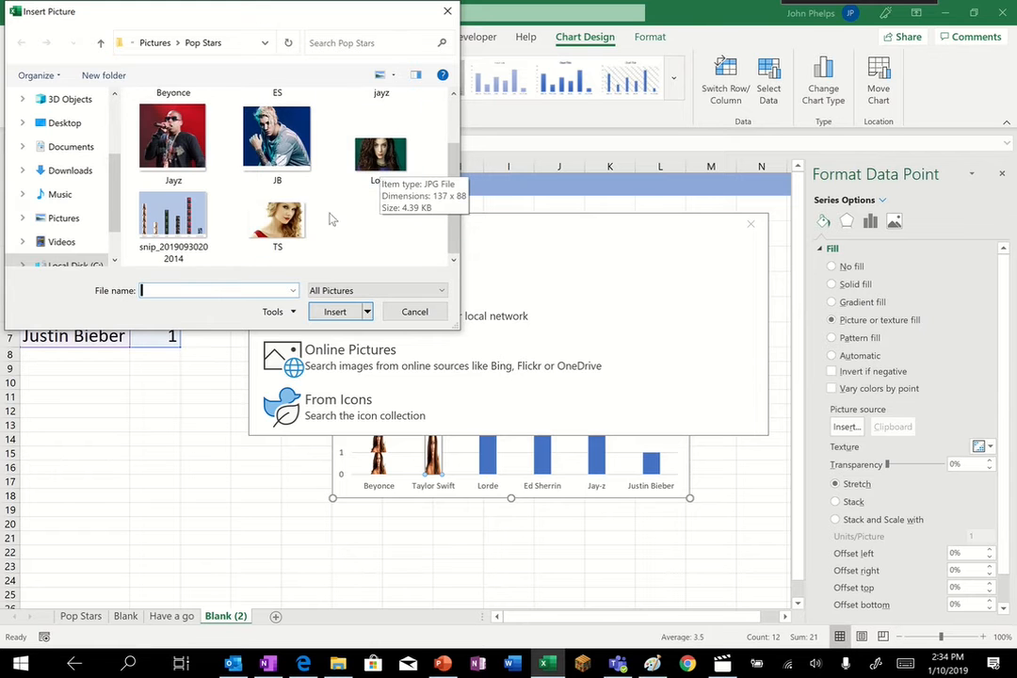
{"action": "double_click", "coordinate": [282, 229]}
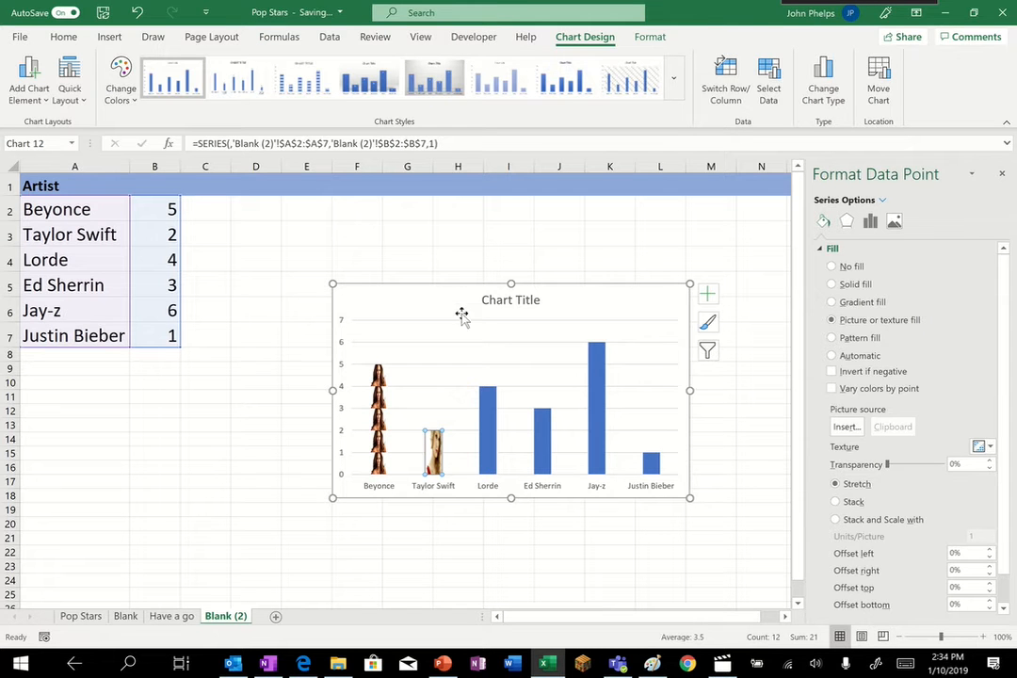
{"action": "left_click", "coordinate": [835, 520]}
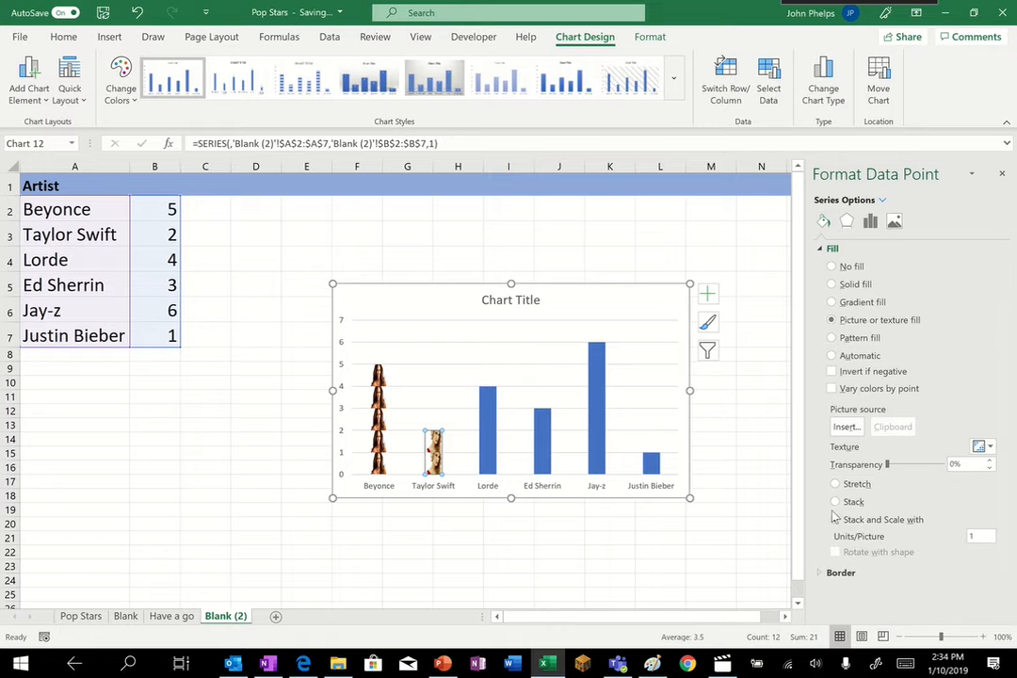
Step: Fill the Lorde column with the Lorde picture file, set it to Stack and Scale with, and deselect the chart
{"action": "left_click", "coordinate": [488, 441]}
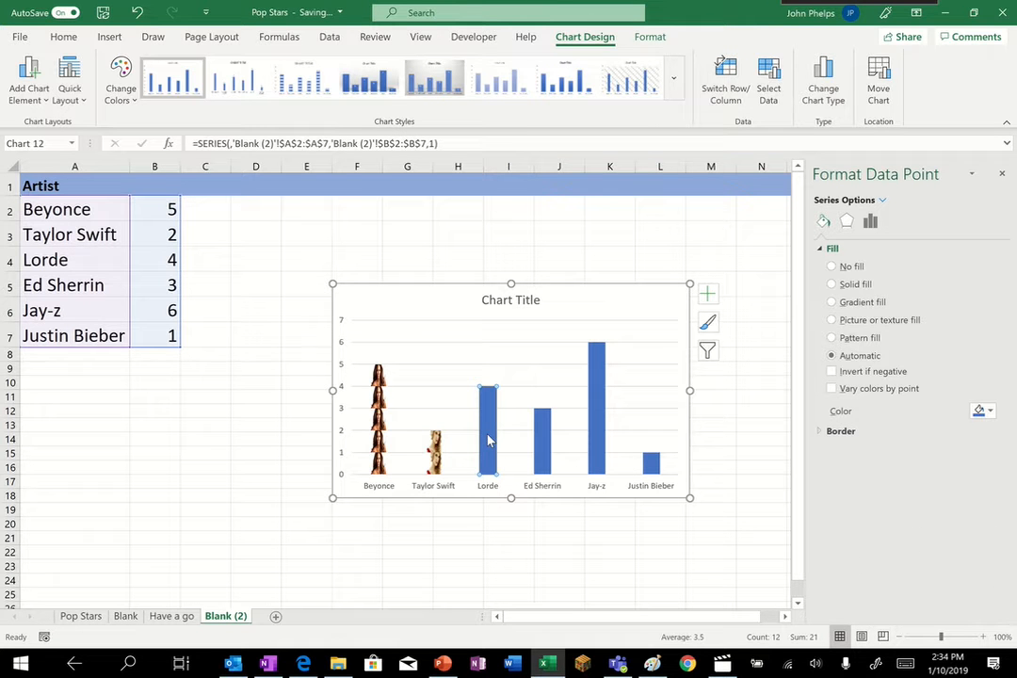
{"action": "left_click", "coordinate": [835, 321]}
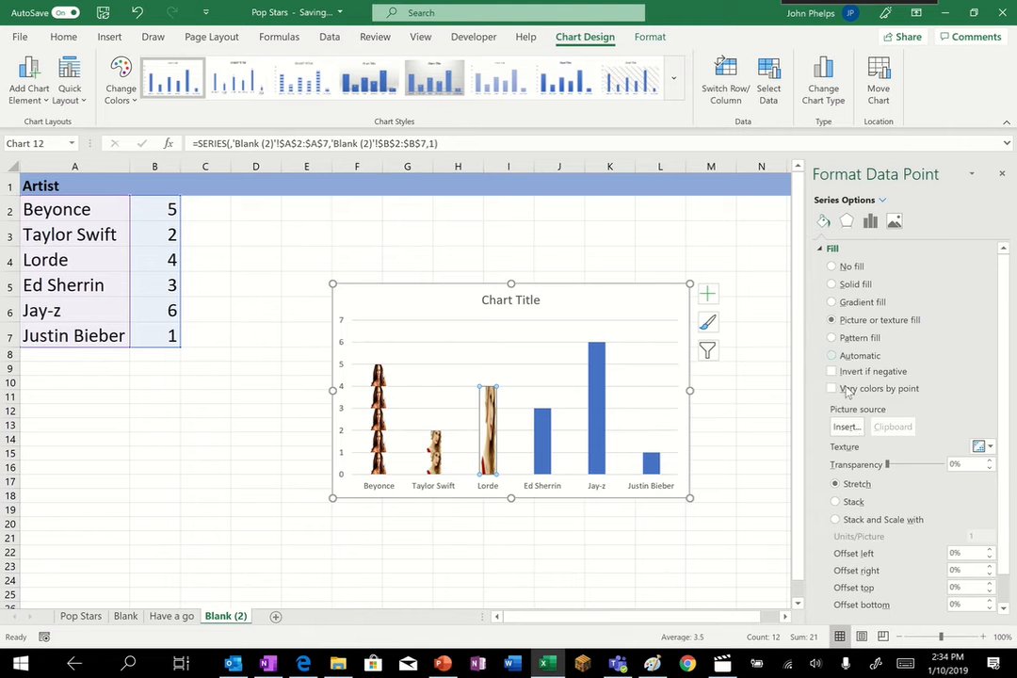
{"action": "left_click", "coordinate": [846, 426]}
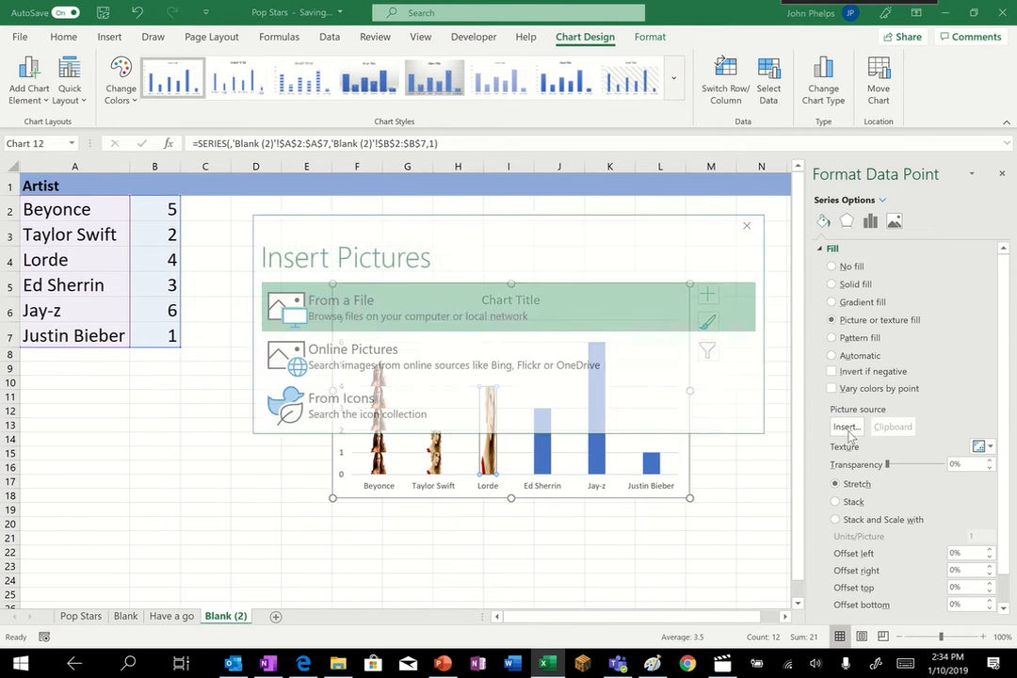
{"action": "left_click", "coordinate": [422, 302]}
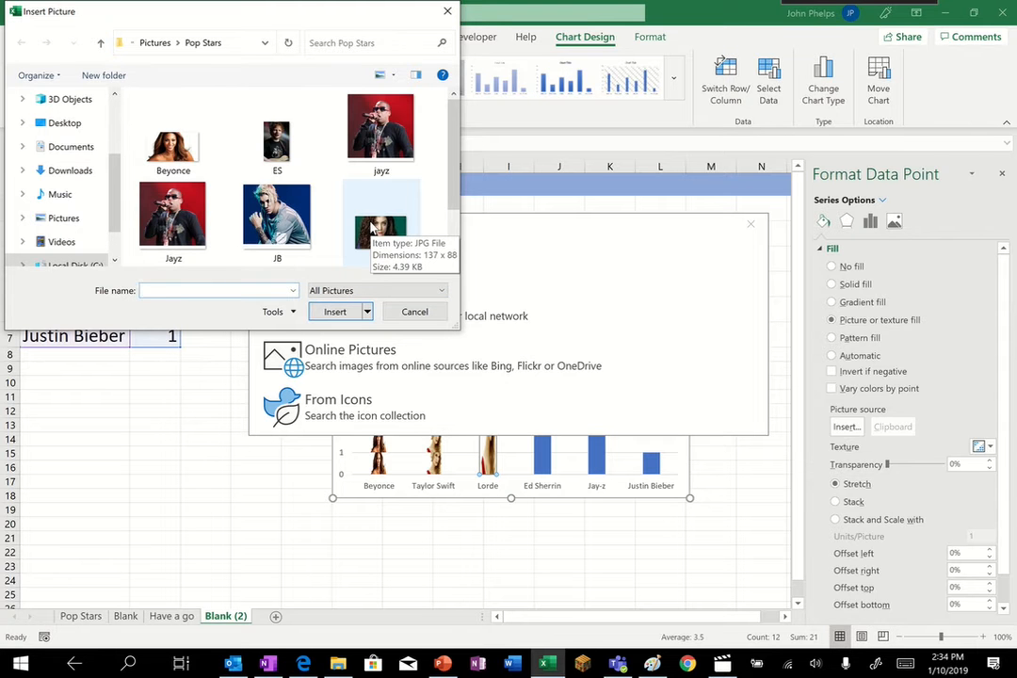
{"action": "left_click", "coordinate": [381, 237]}
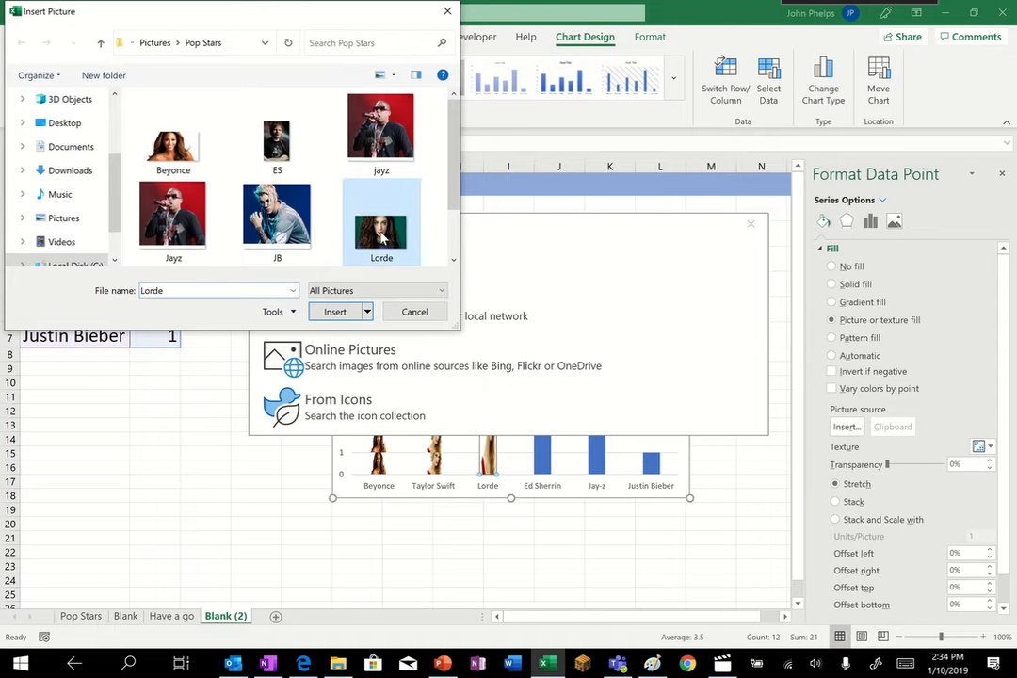
{"action": "double_click", "coordinate": [382, 237]}
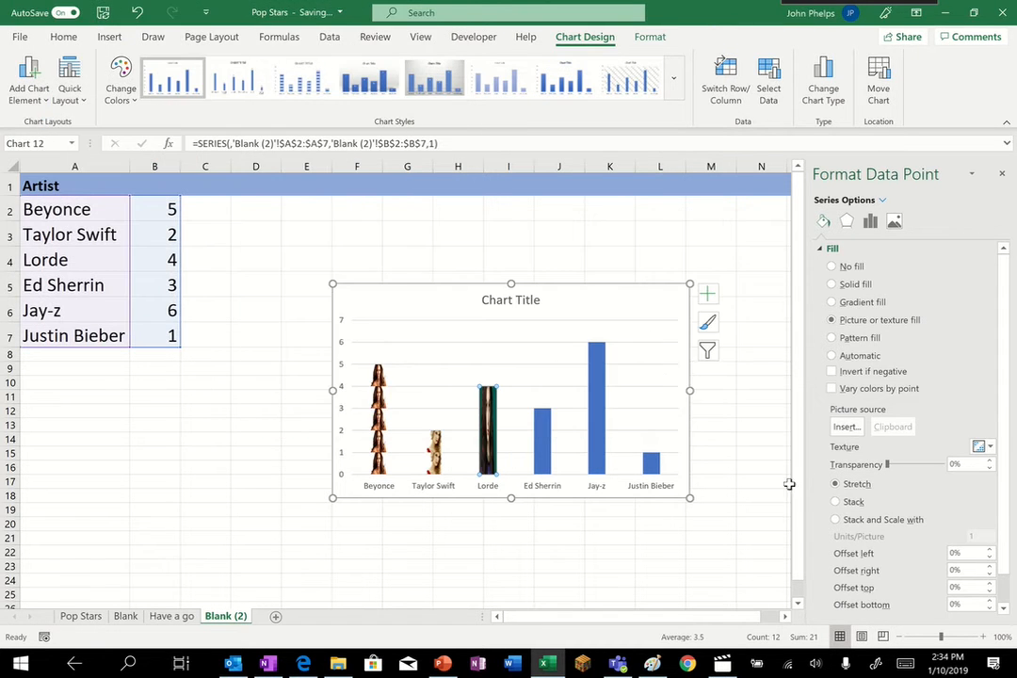
{"action": "left_click", "coordinate": [836, 520]}
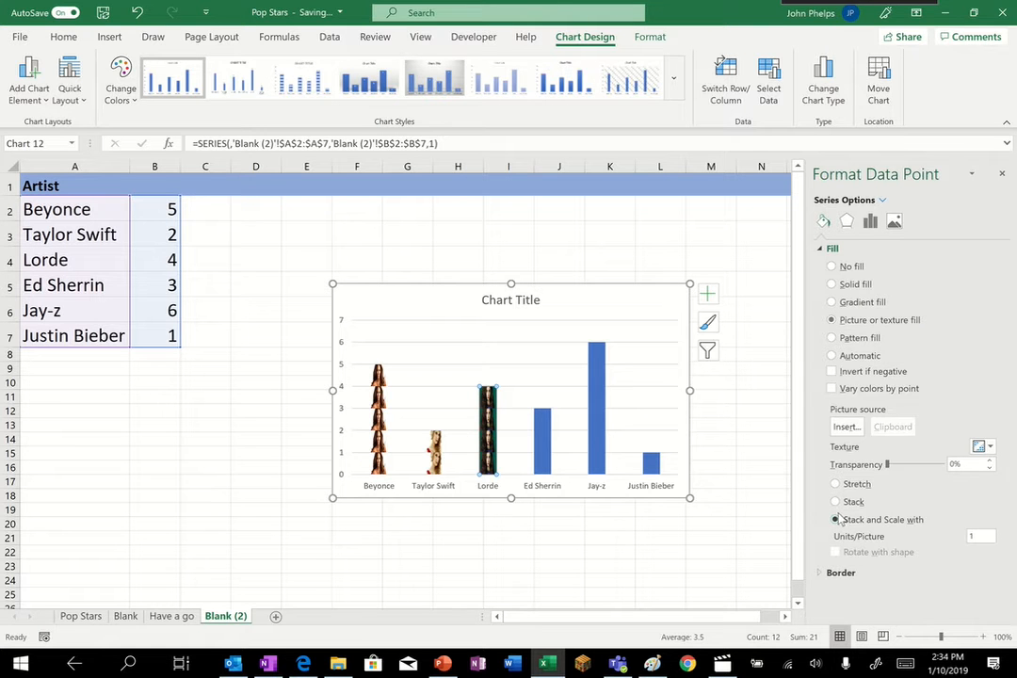
{"action": "left_click", "coordinate": [563, 545]}
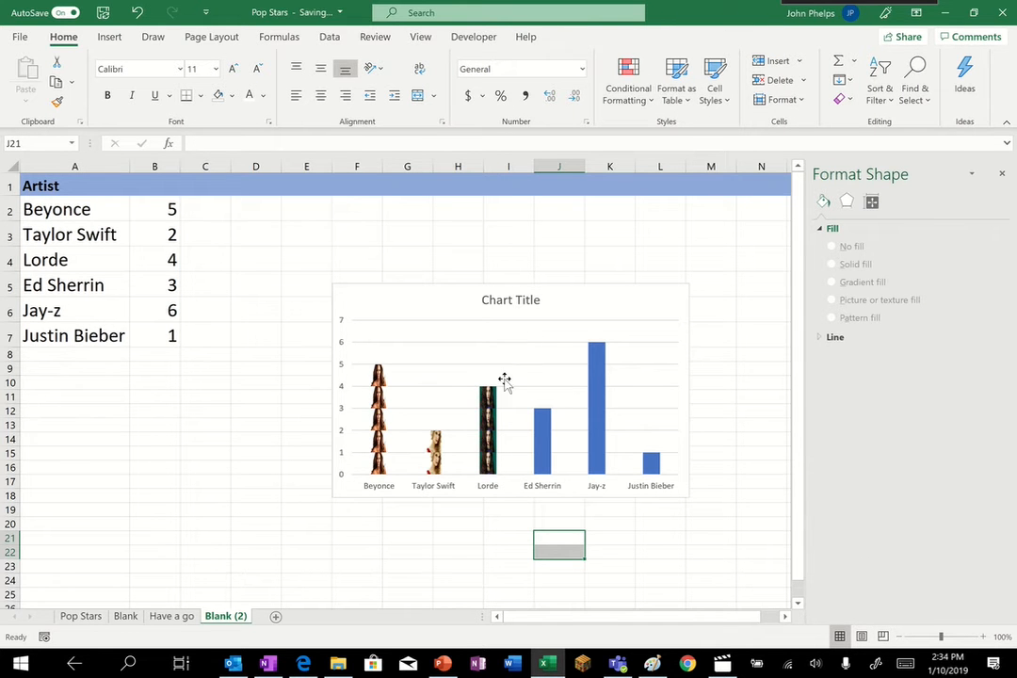
Step: Change Lorde's value to 1 and Beyonce's value to 9 in the artist data
{"action": "left_click", "coordinate": [158, 261]}
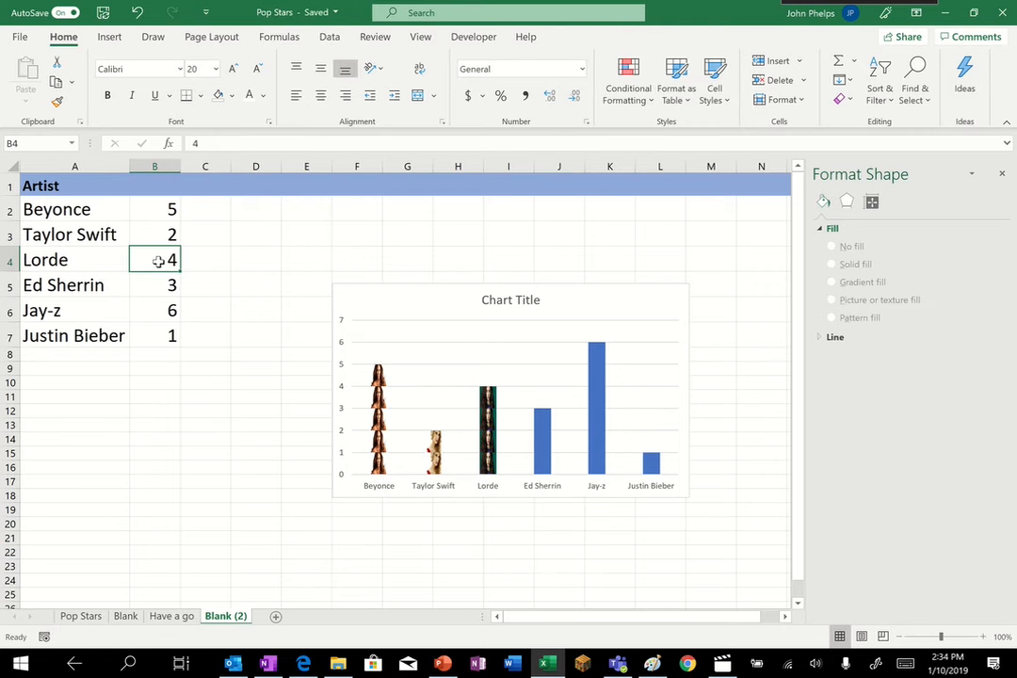
{"action": "type", "text": "1"}
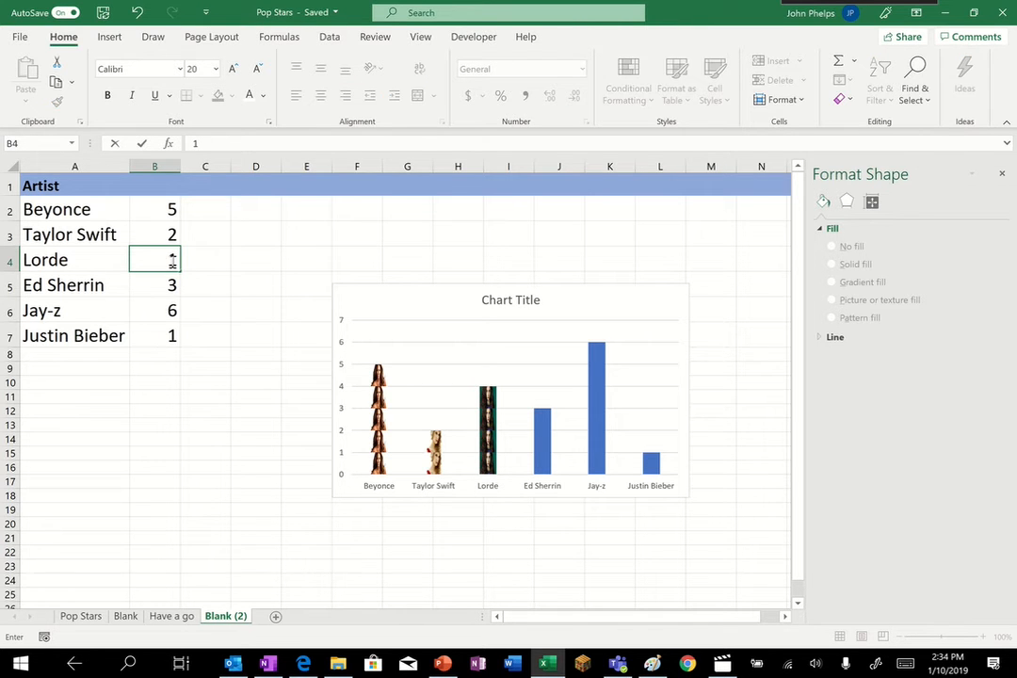
{"action": "key", "text": "Return"}
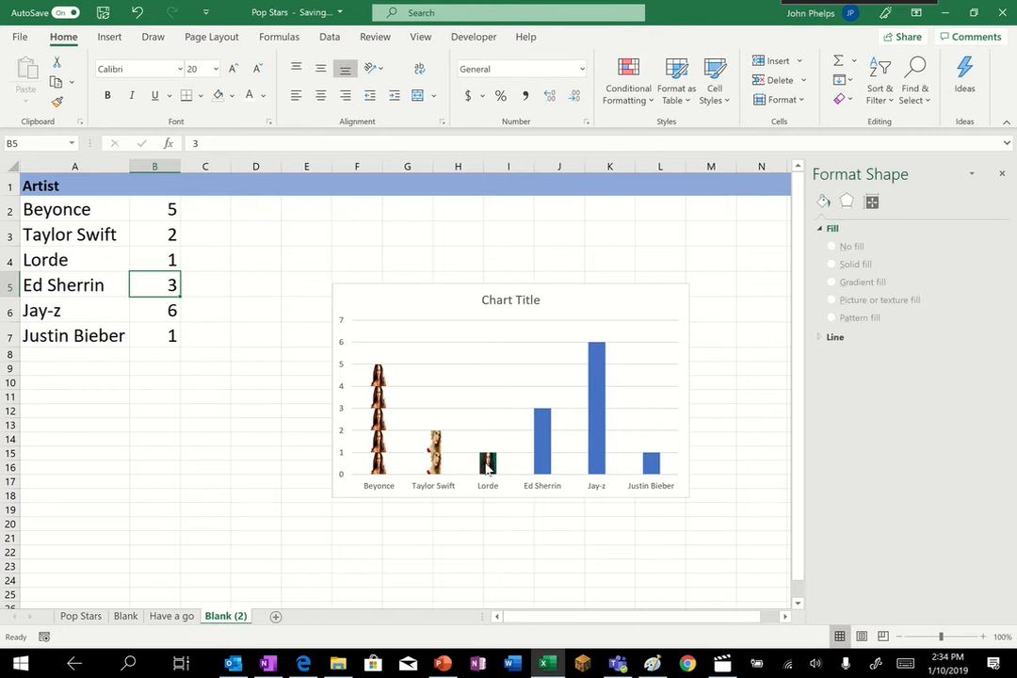
{"action": "mouse_move", "coordinate": [487, 468]}
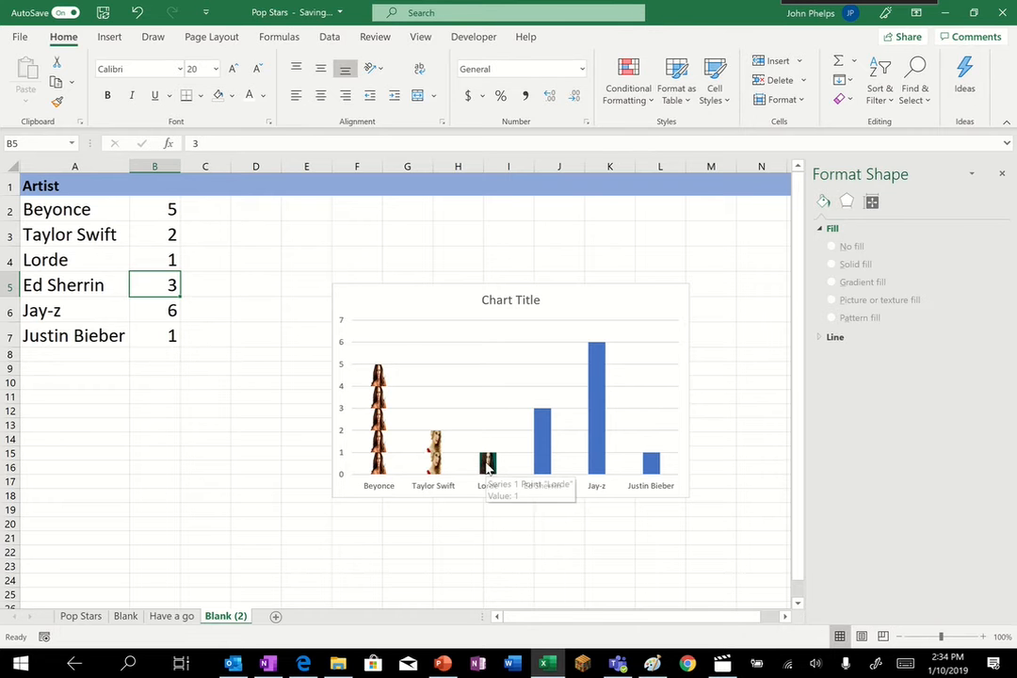
{"action": "left_click", "coordinate": [165, 213]}
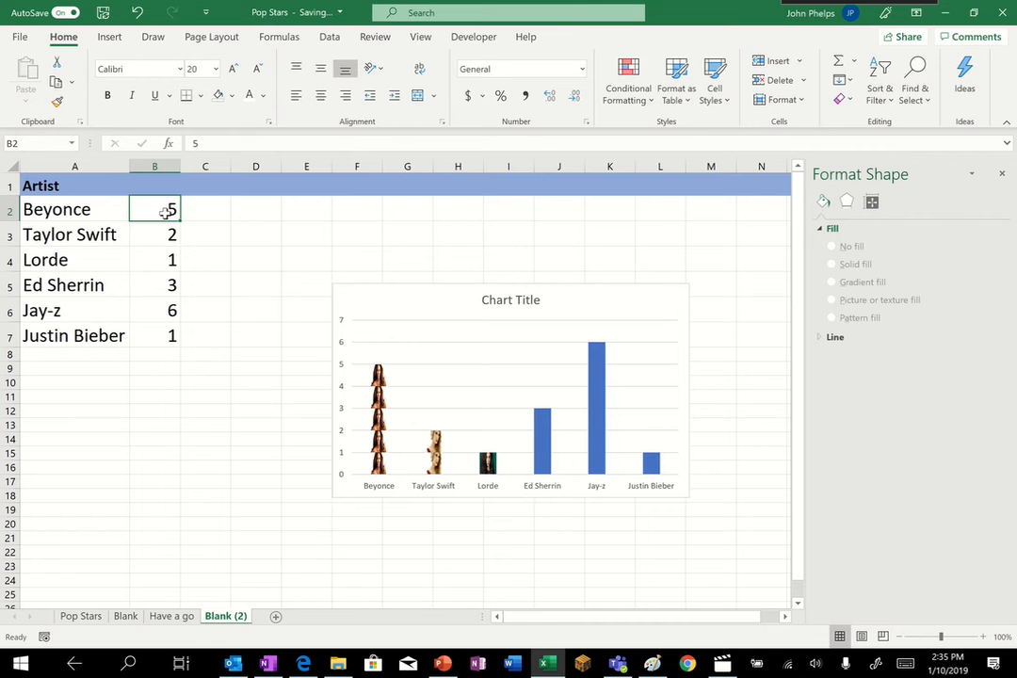
{"action": "type", "text": "9"}
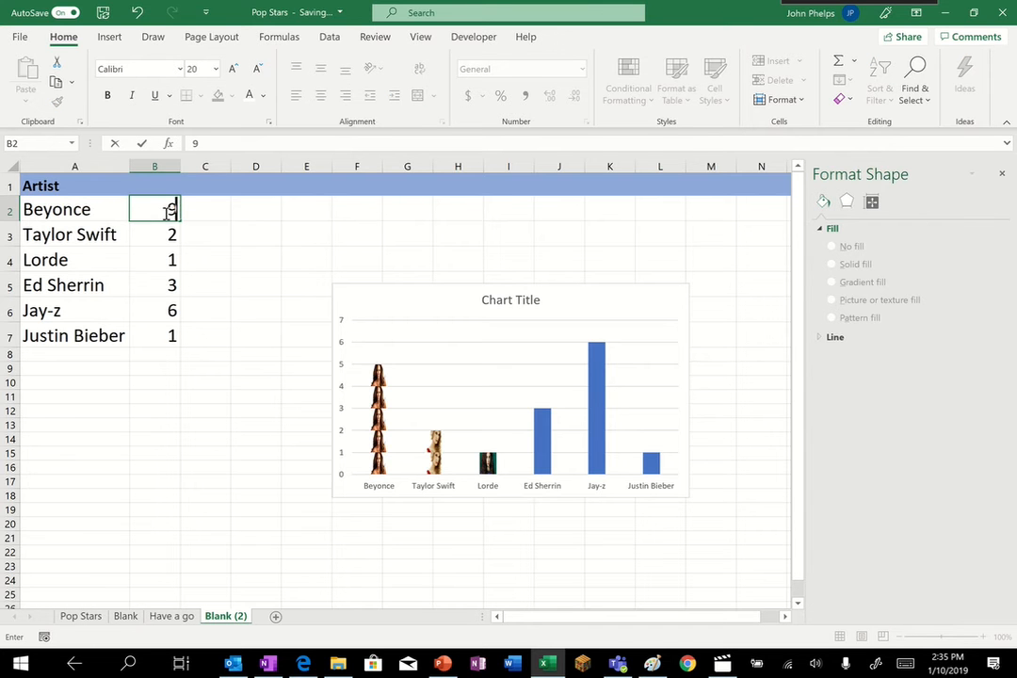
{"action": "key", "text": "Return"}
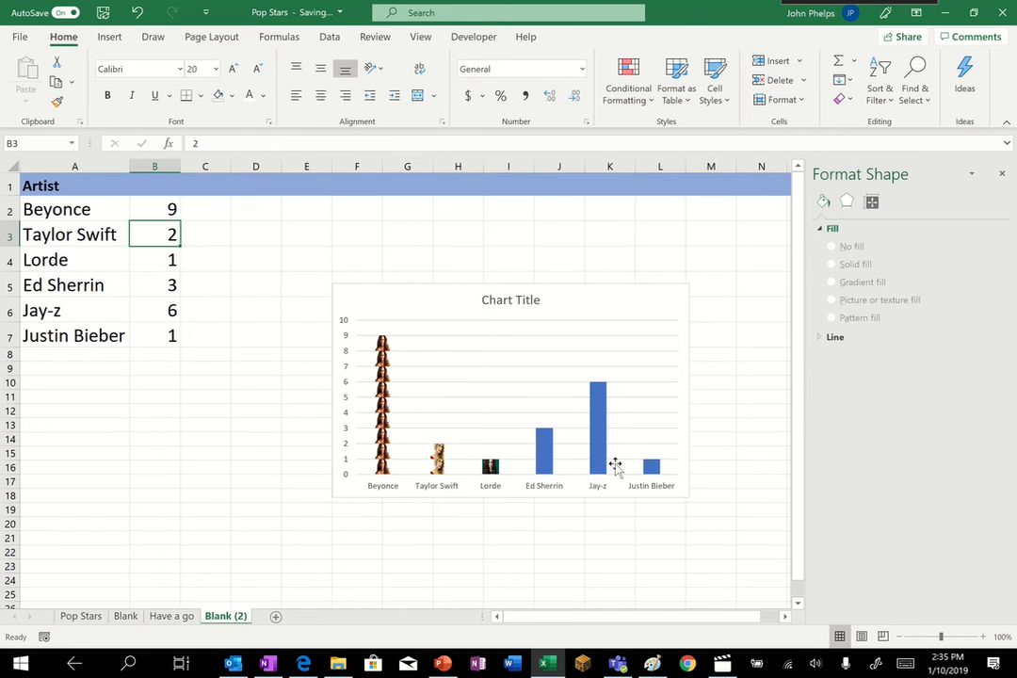
Step: Fill only the Ed Sherrin column of the chart with the ES picture file from the Pop Stars folder
{"action": "left_click", "coordinate": [549, 462]}
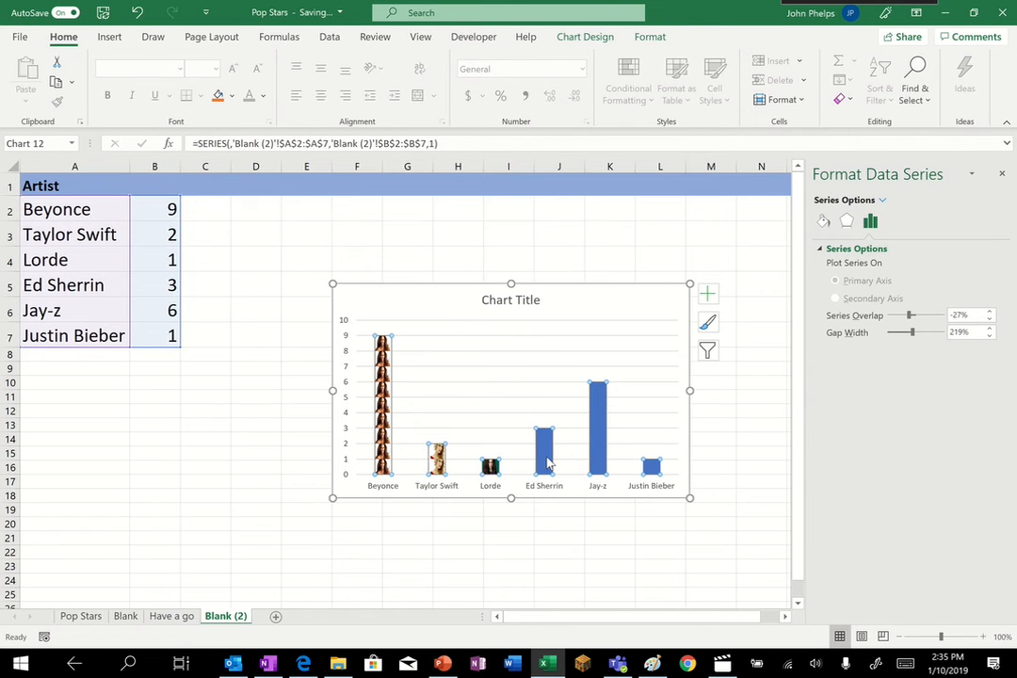
{"action": "left_click", "coordinate": [548, 461]}
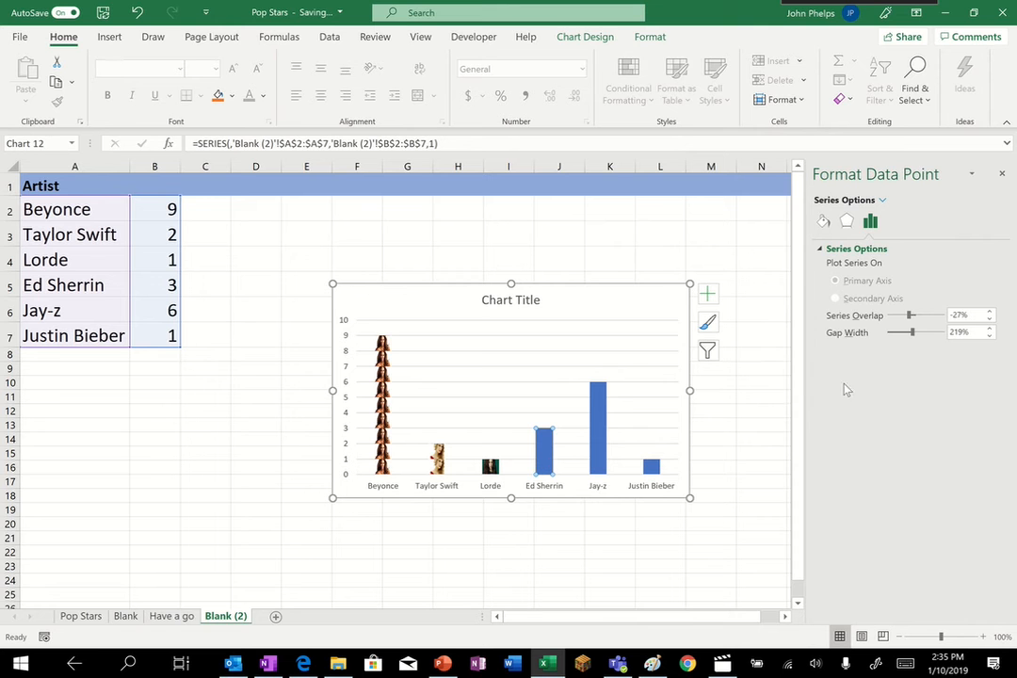
{"action": "left_click", "coordinate": [824, 224]}
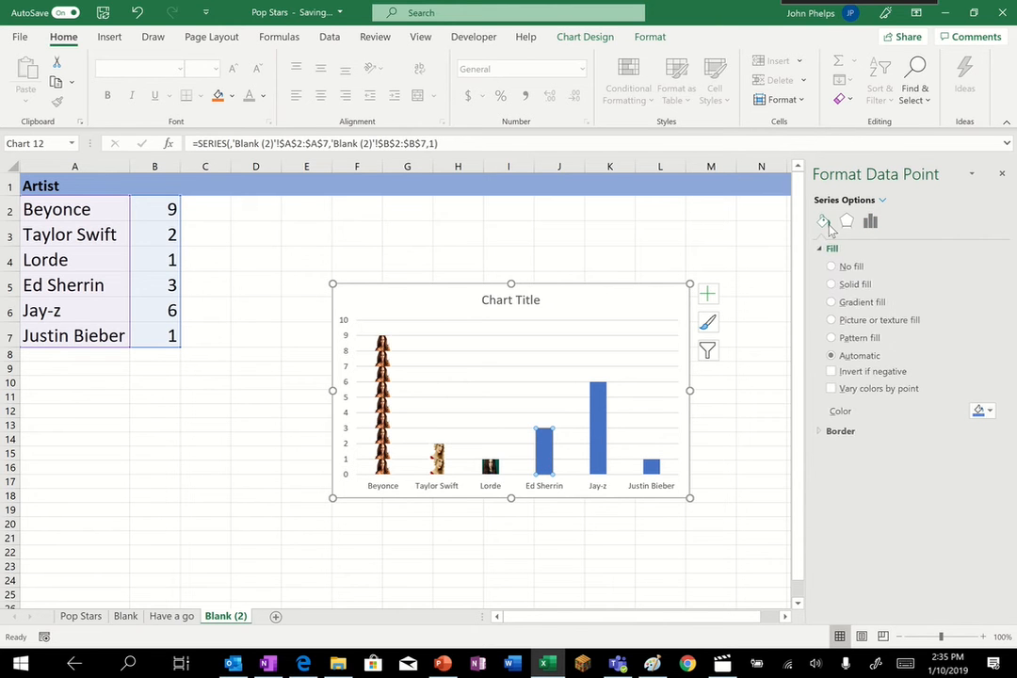
{"action": "left_click", "coordinate": [832, 320]}
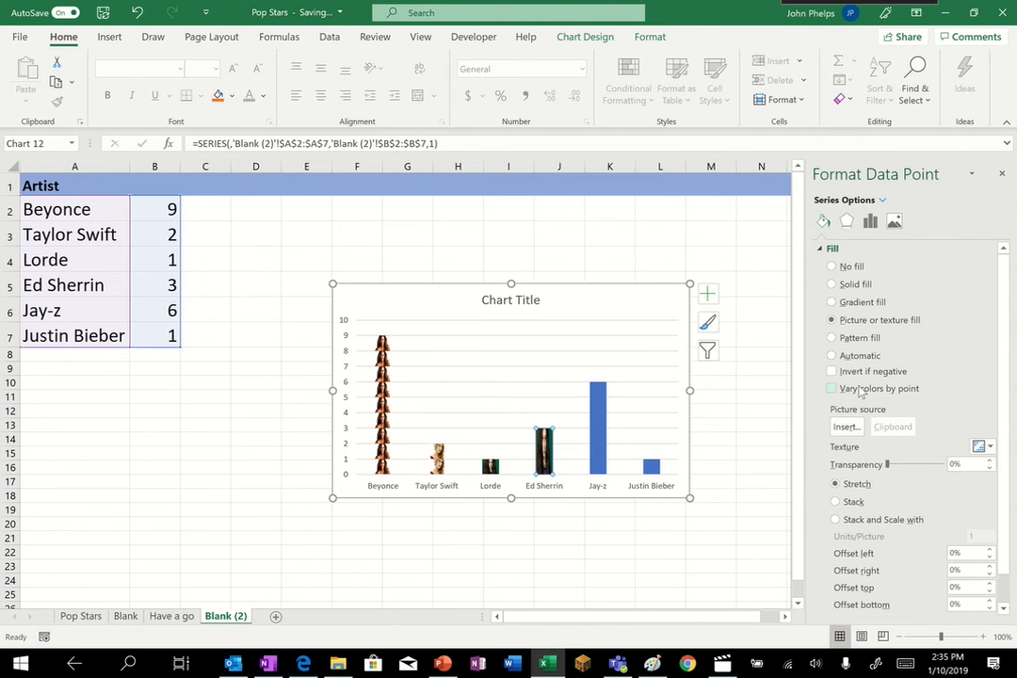
{"action": "left_click", "coordinate": [845, 427]}
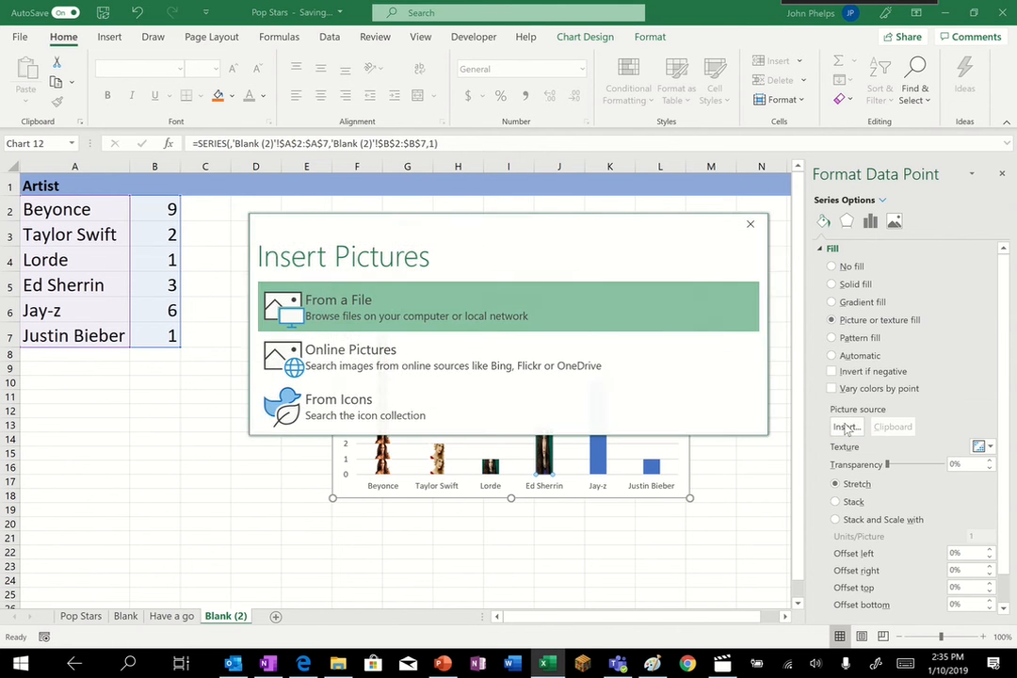
{"action": "left_click", "coordinate": [391, 304]}
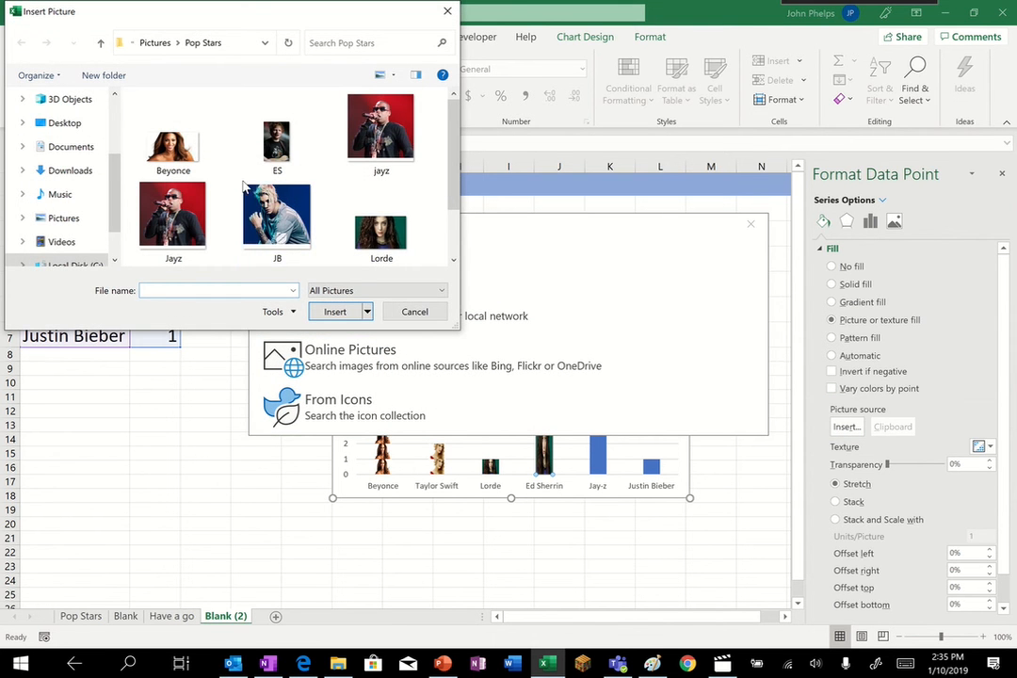
{"action": "left_click", "coordinate": [269, 141]}
{"action": "double_click", "coordinate": [269, 141]}
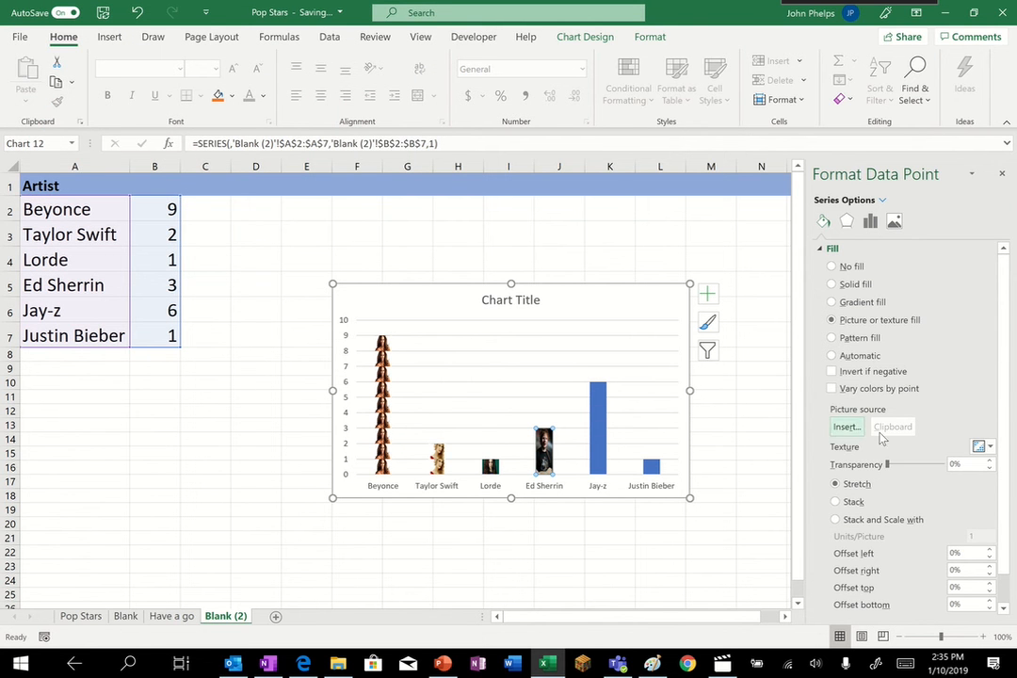
Step: Set the Ed Sherrin column's picture fill to Stack and Scale with, using 5 units per picture
{"action": "left_click", "coordinate": [836, 520]}
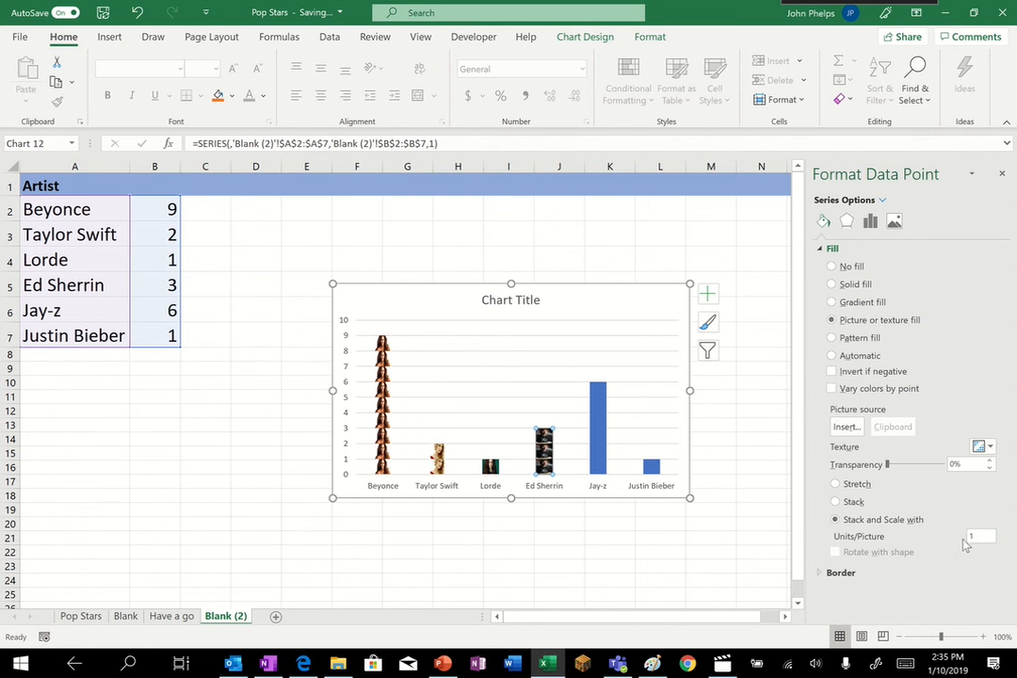
{"action": "left_click_drag", "start_coordinate": [989, 535], "coordinate": [959, 541]}
{"action": "type", "text": "5"}
{"action": "key", "text": "Tab"}
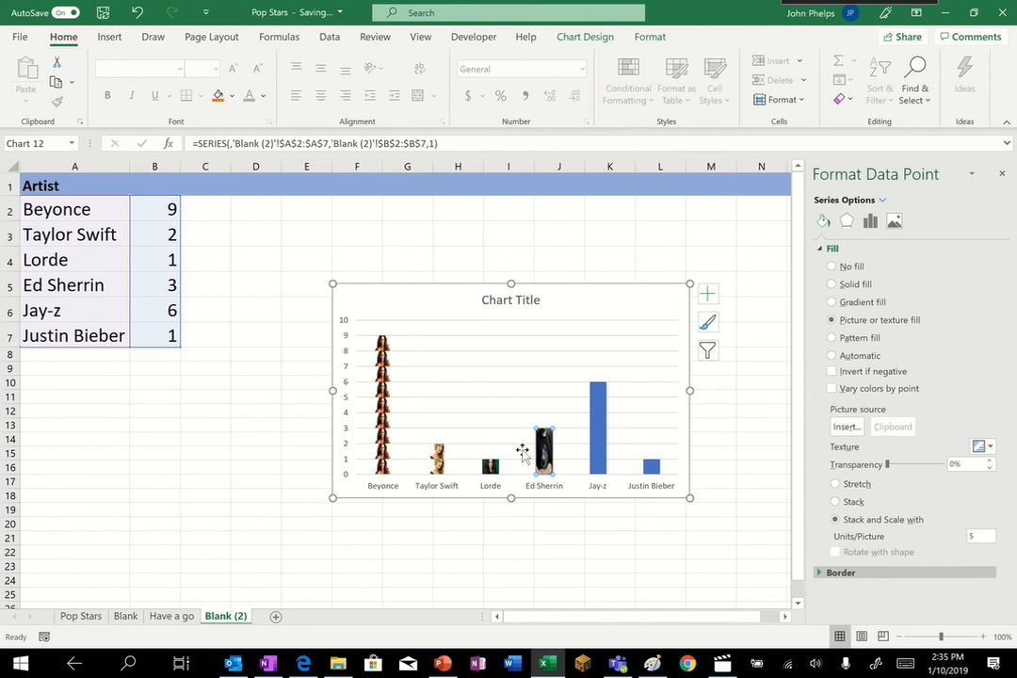
Step: Change Ed Sherrin's value in the artist data to 30
{"action": "left_click", "coordinate": [157, 287]}
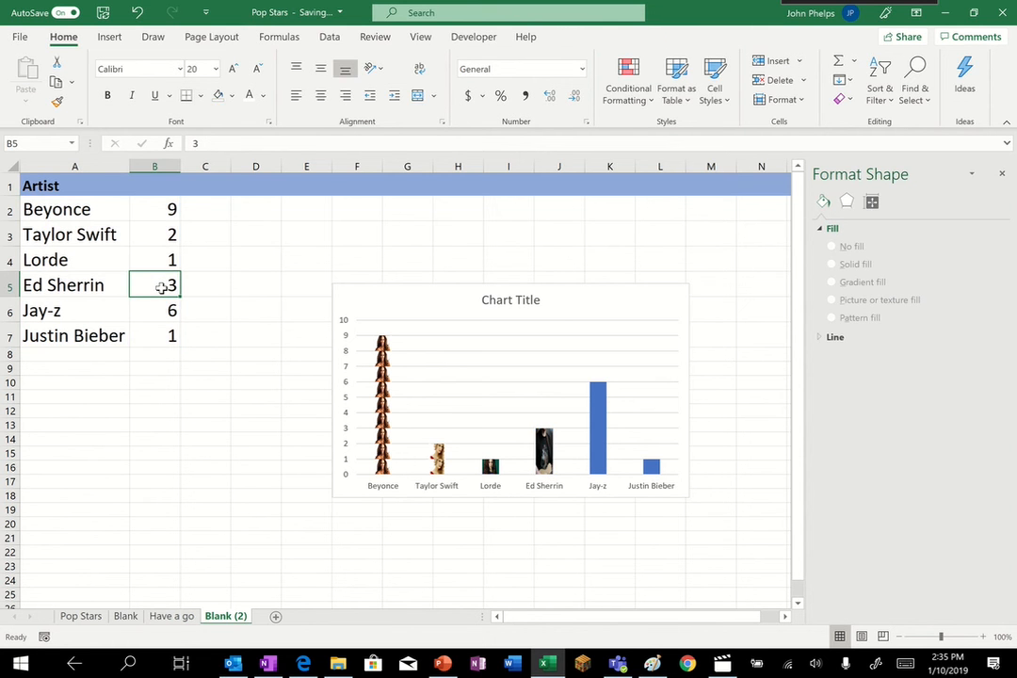
{"action": "type", "text": "390"}
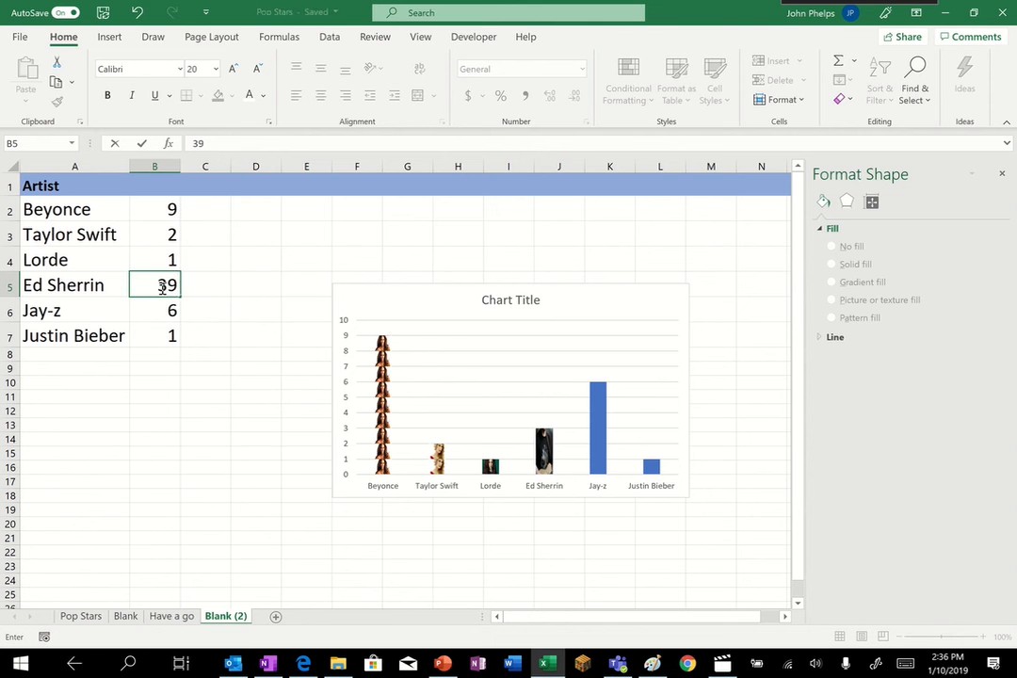
{"action": "key", "text": "BackSpace"}
{"action": "key", "text": "BackSpace"}
{"action": "type", "text": "0"}
{"action": "key", "text": "Return"}
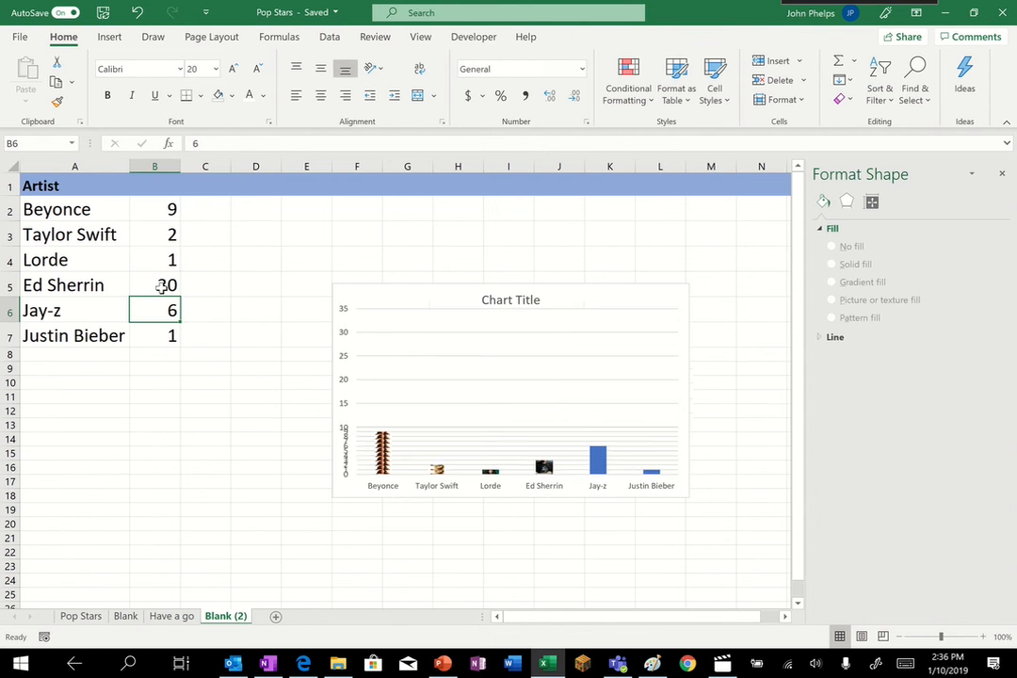